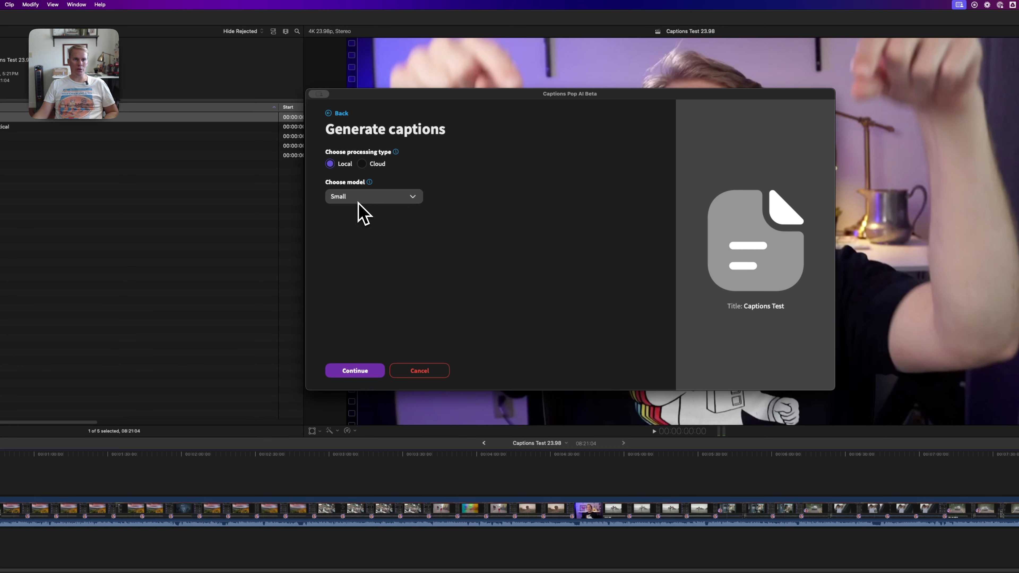
Generate captions with local processing and the Small model, and review the available project frame rates, keeping 23.98p
click(363, 370)
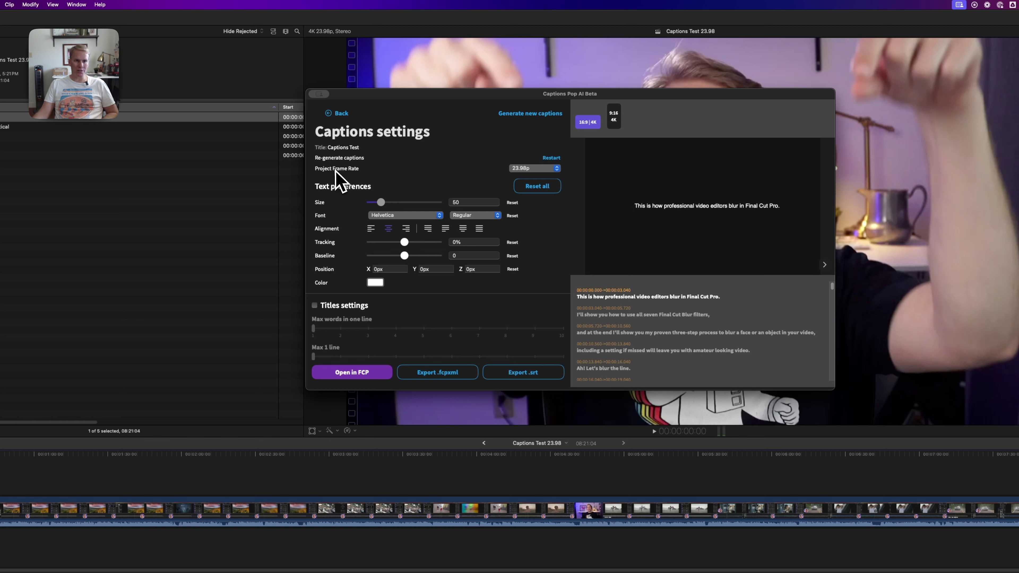
click(518, 169)
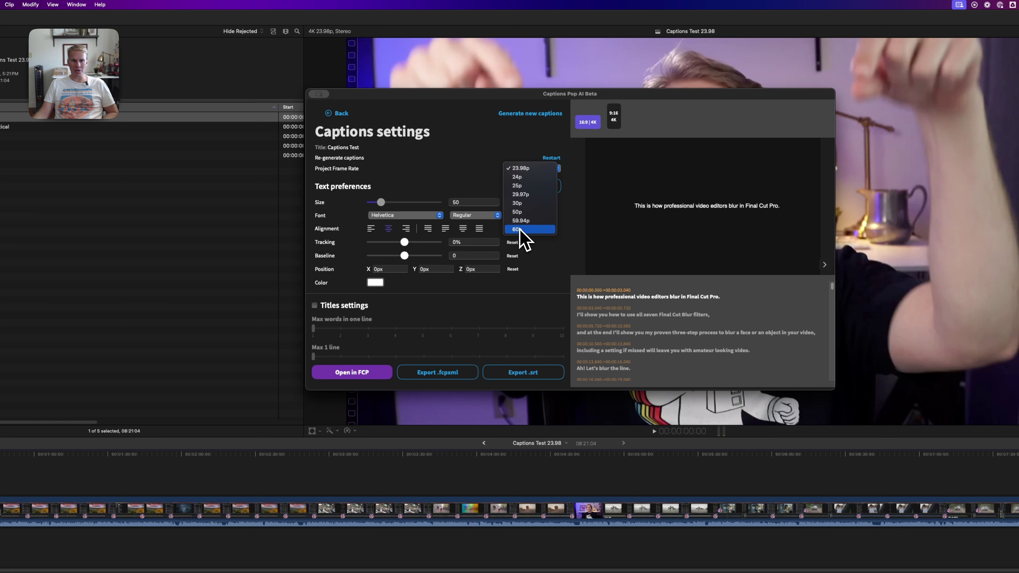
click(476, 177)
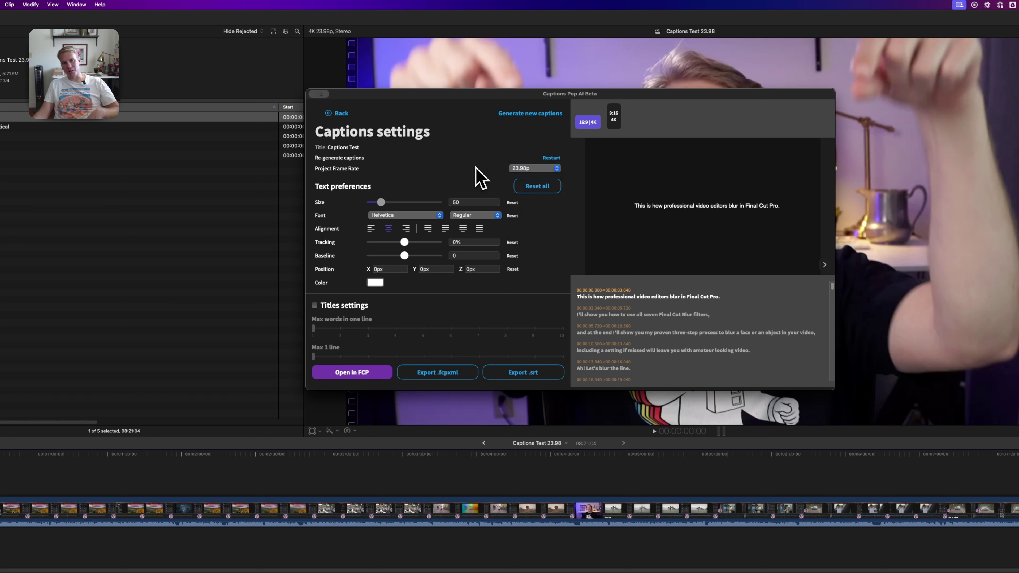
click(533, 168)
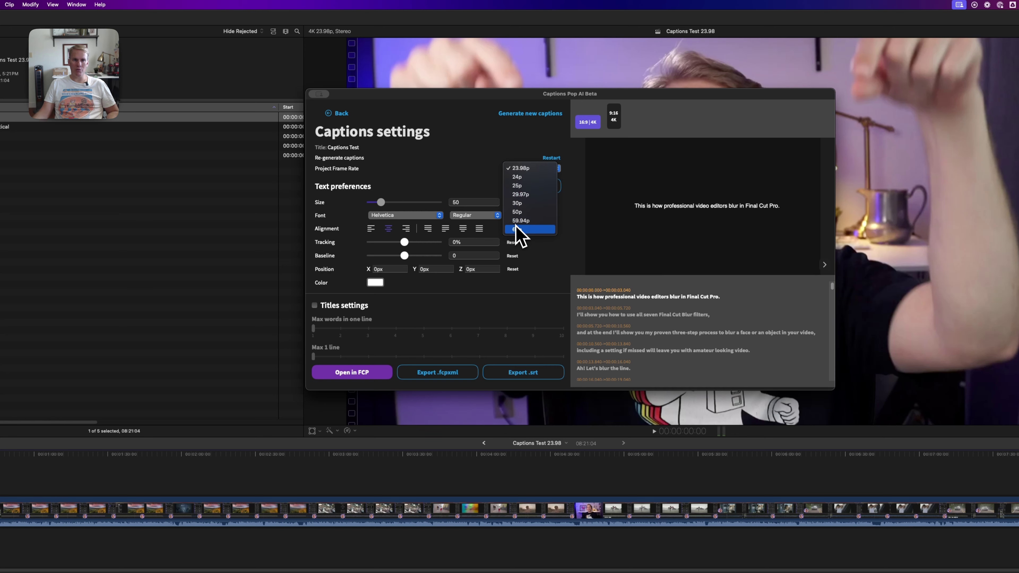
click(470, 183)
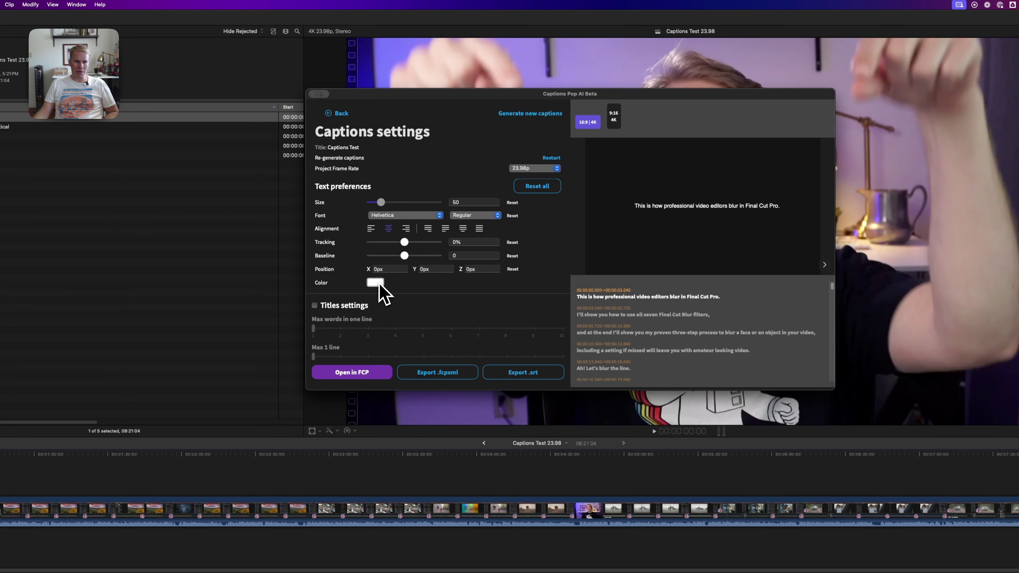
drag(469, 96, 576, 105)
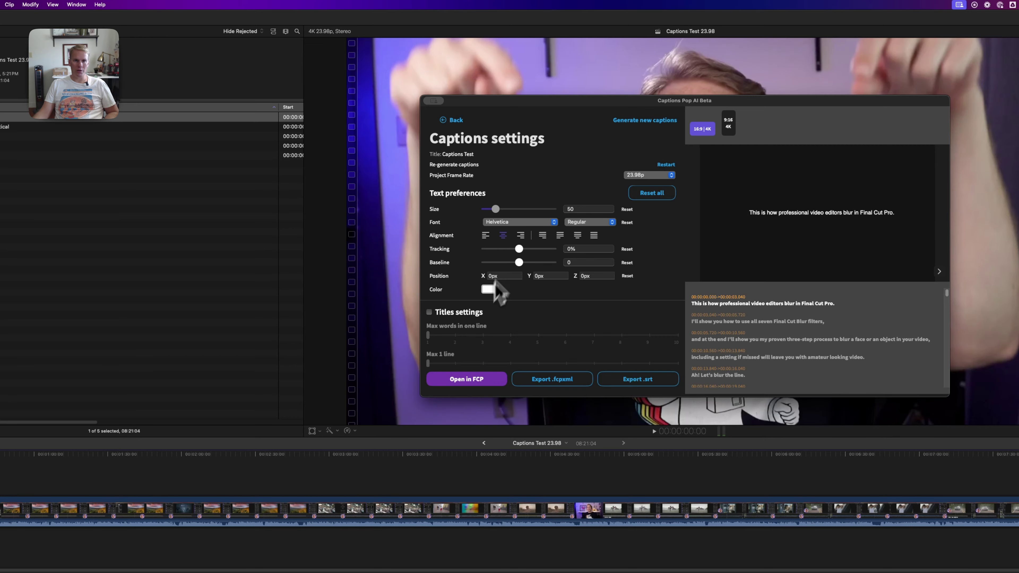
drag(601, 110, 513, 122)
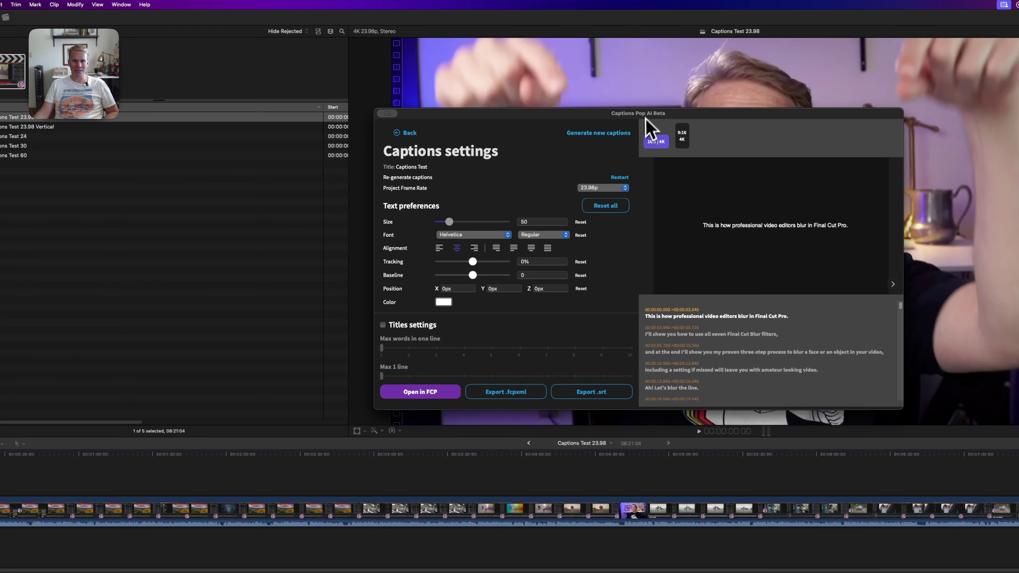
drag(643, 118, 726, 129)
drag(642, 124, 560, 109)
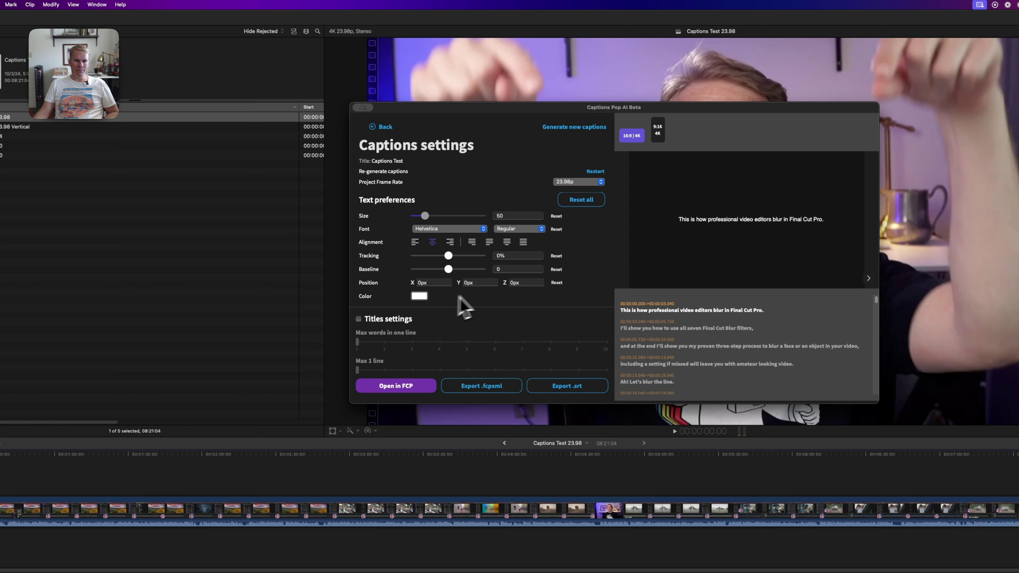
Enable the titles settings with a maximum of 6 words per line and 4 lines, and preview the third caption
scroll(385, 335, down, 1)
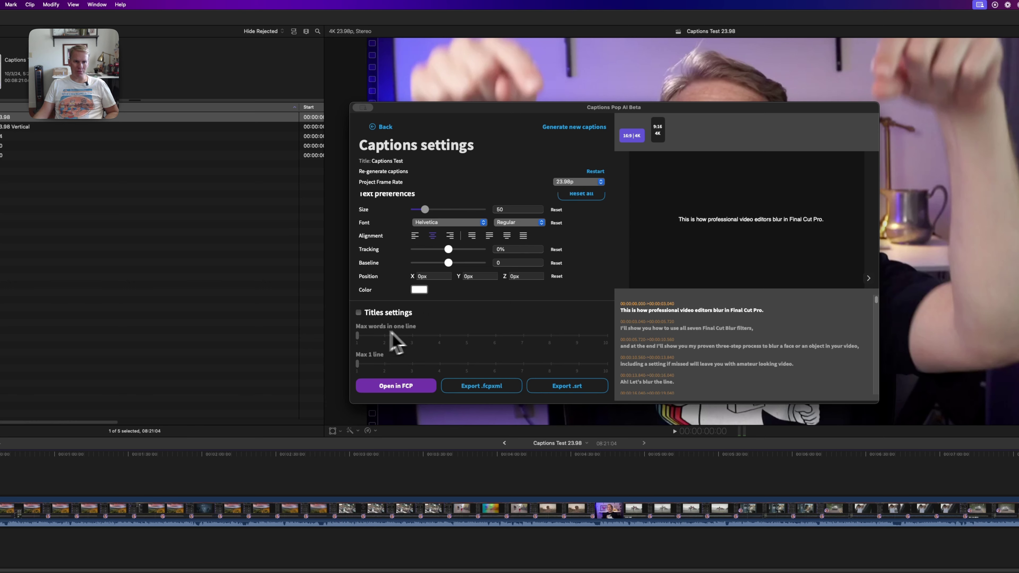
click(358, 312)
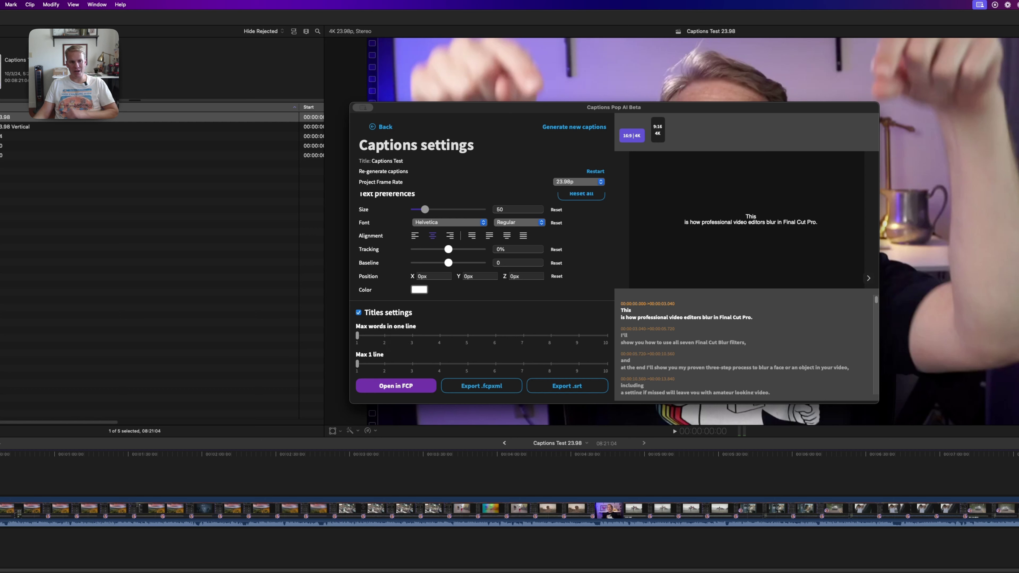
drag(357, 335, 474, 344)
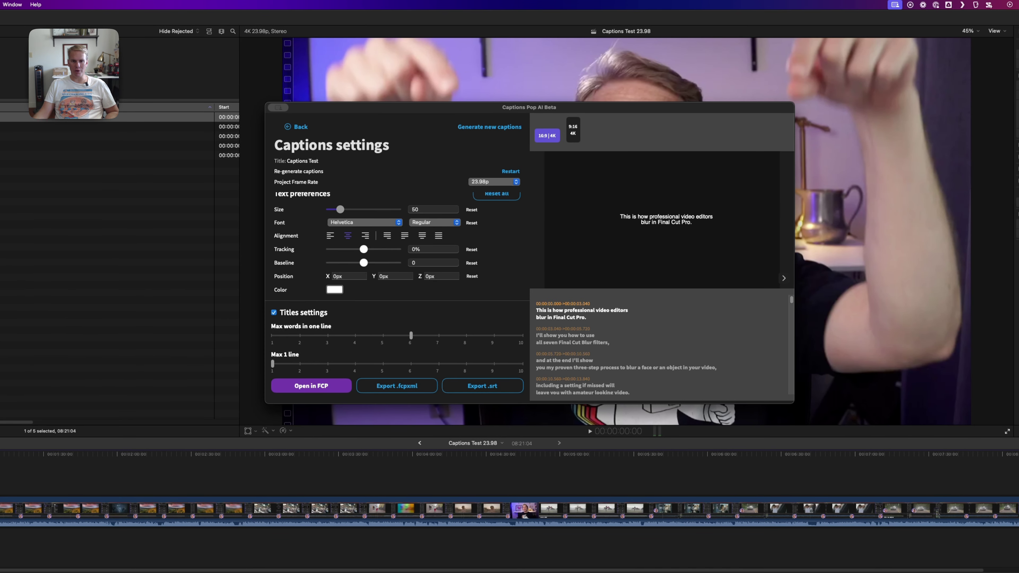
drag(273, 364, 335, 364)
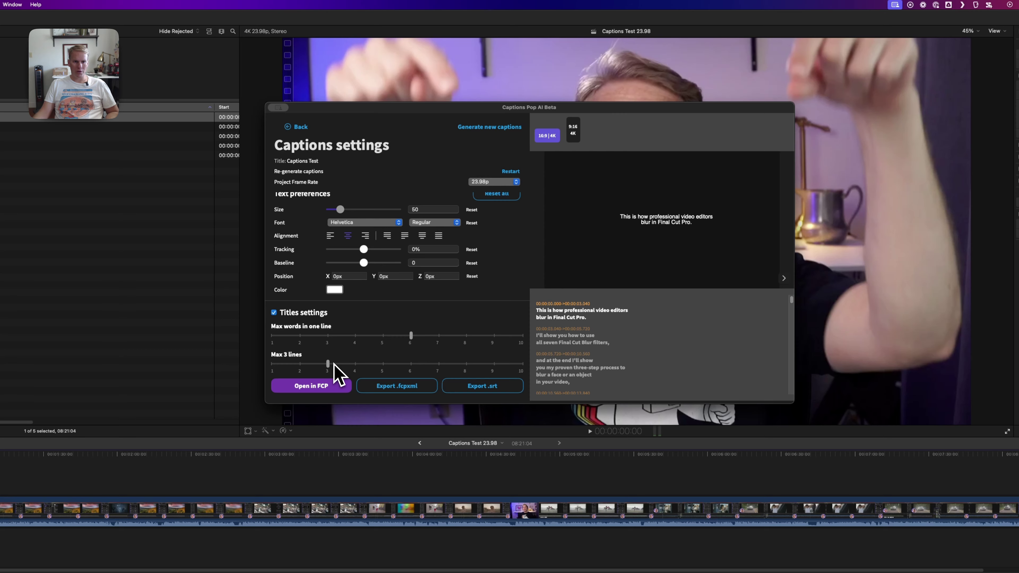
drag(329, 364, 354, 364)
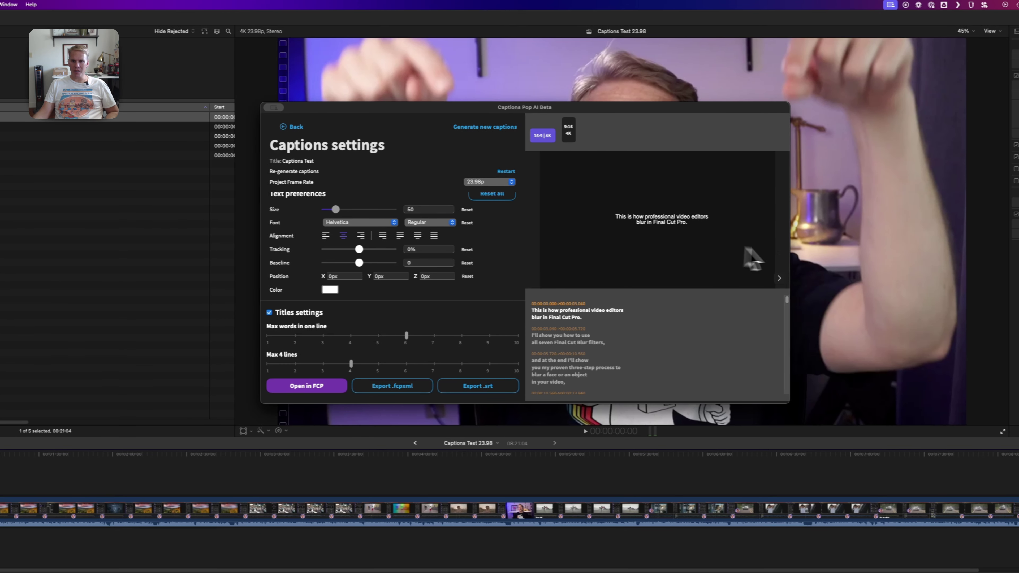
click(768, 277)
click(768, 277)
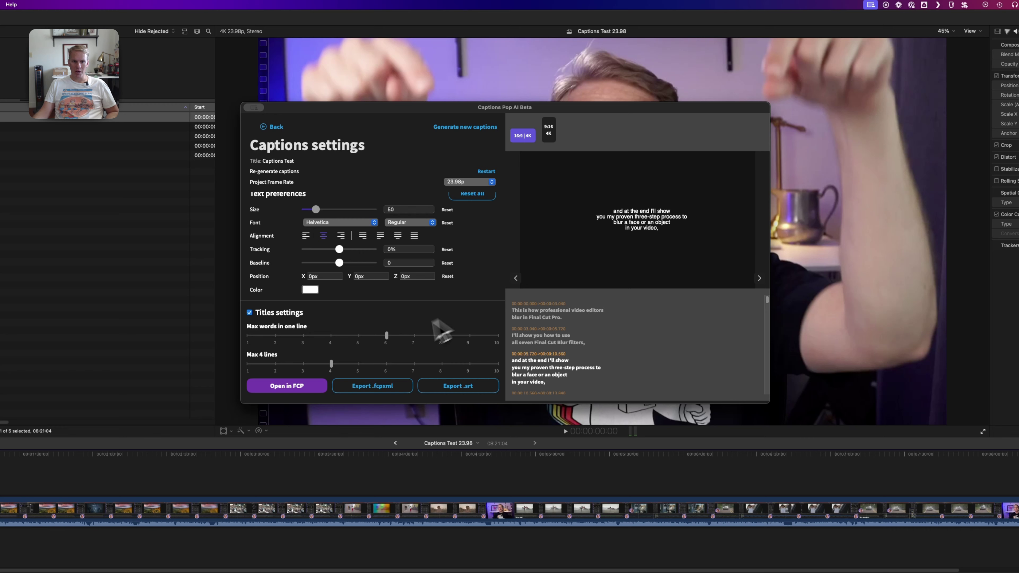
Set the title limits to 7 words per line and 3 lines, and preview the captions that follow
drag(387, 336, 403, 341)
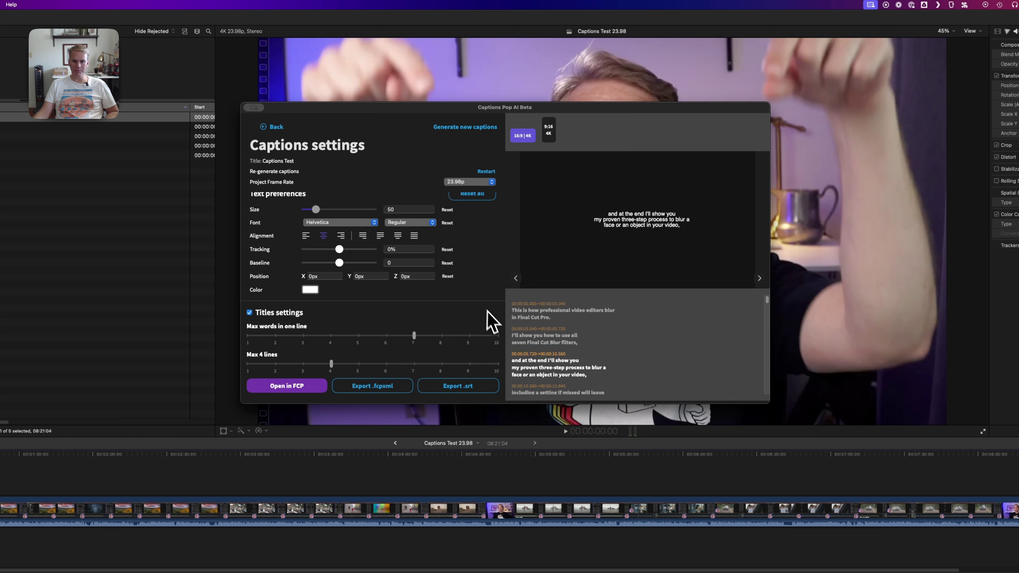
drag(330, 363, 304, 364)
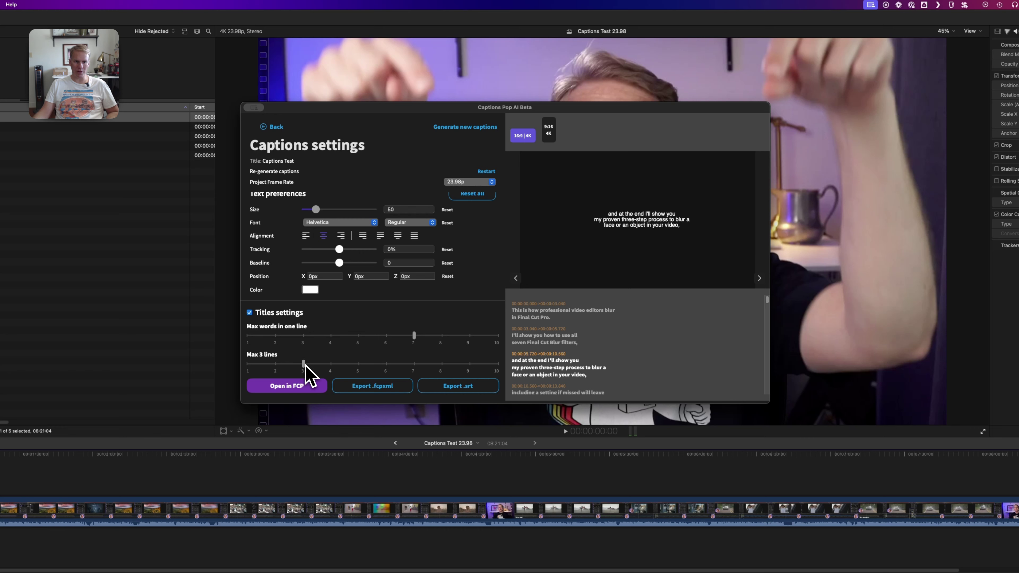
click(760, 278)
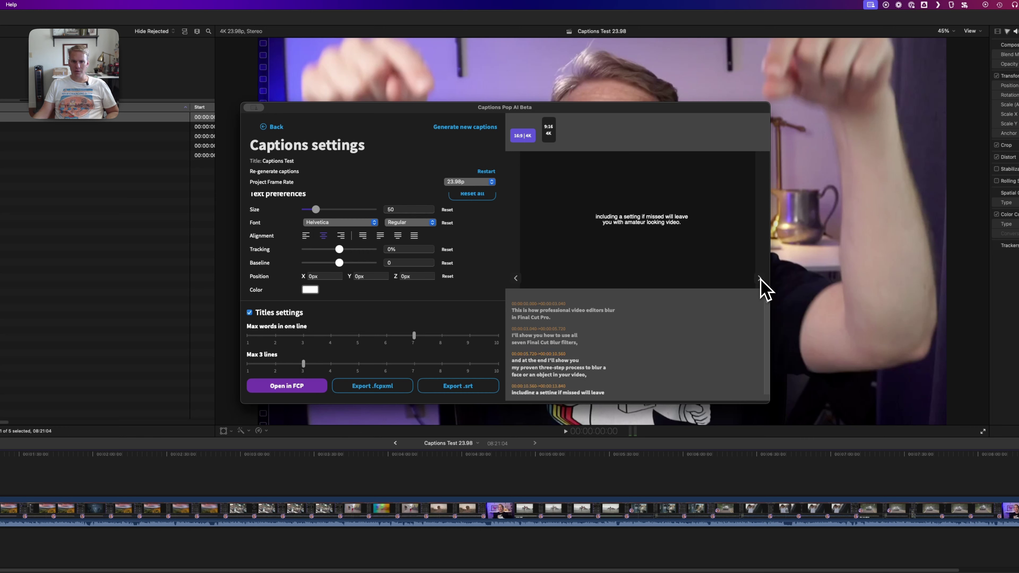
click(759, 278)
click(759, 278)
click(759, 278)
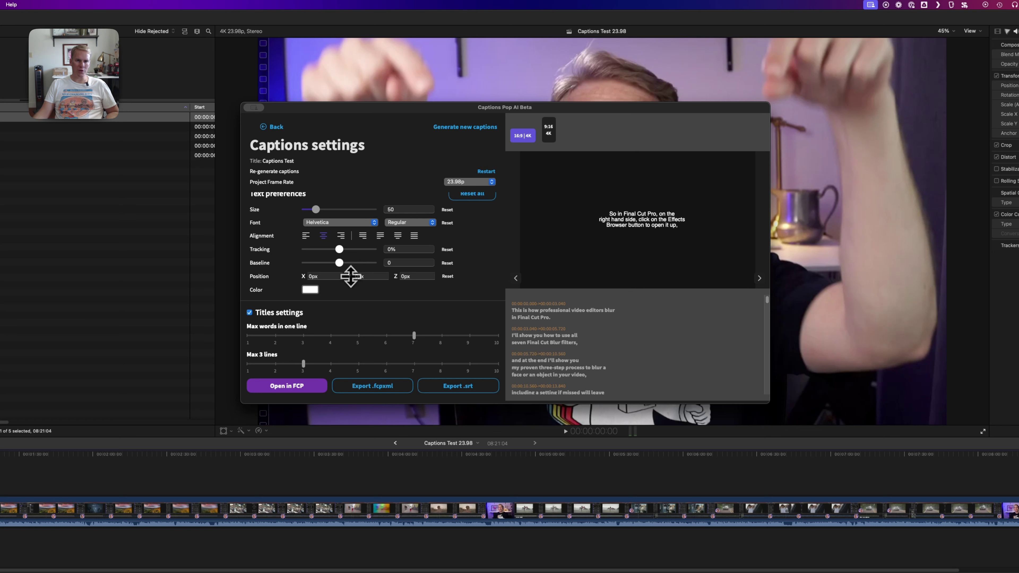
Set the captions' vertical (Y) position to -300px
drag(350, 276, 355, 346)
click(366, 276)
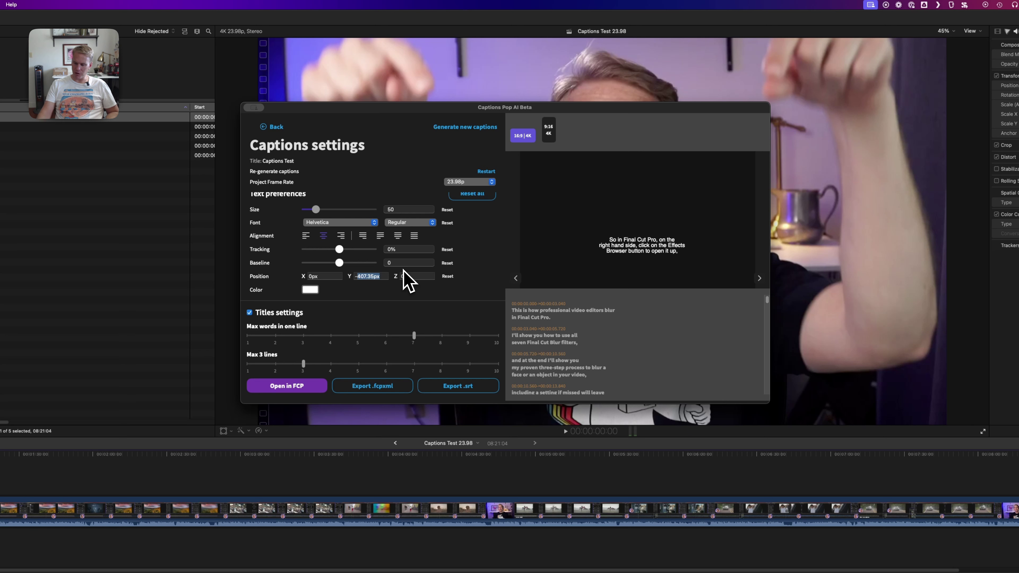
text(--3)
key(Return)
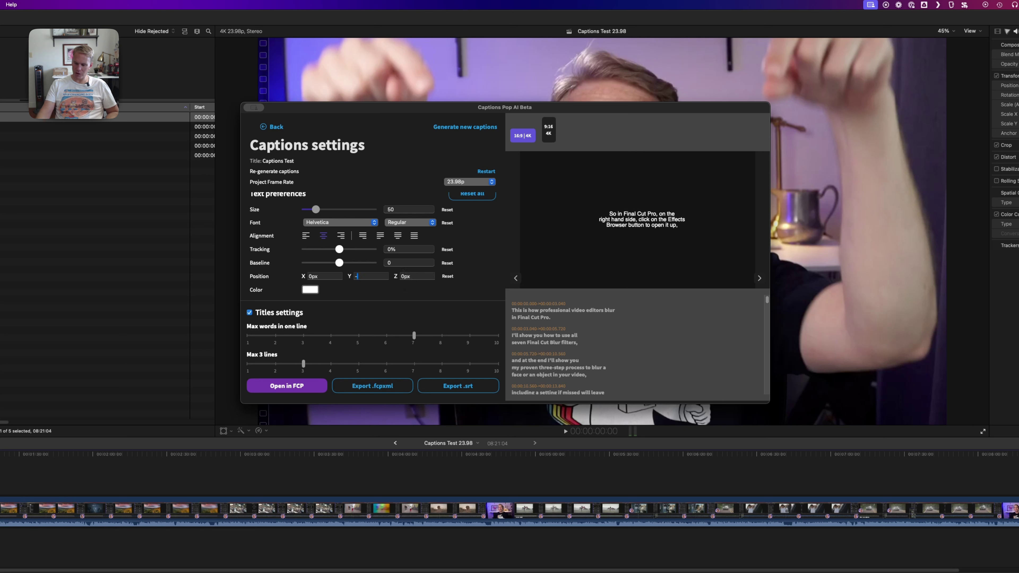
key(Return)
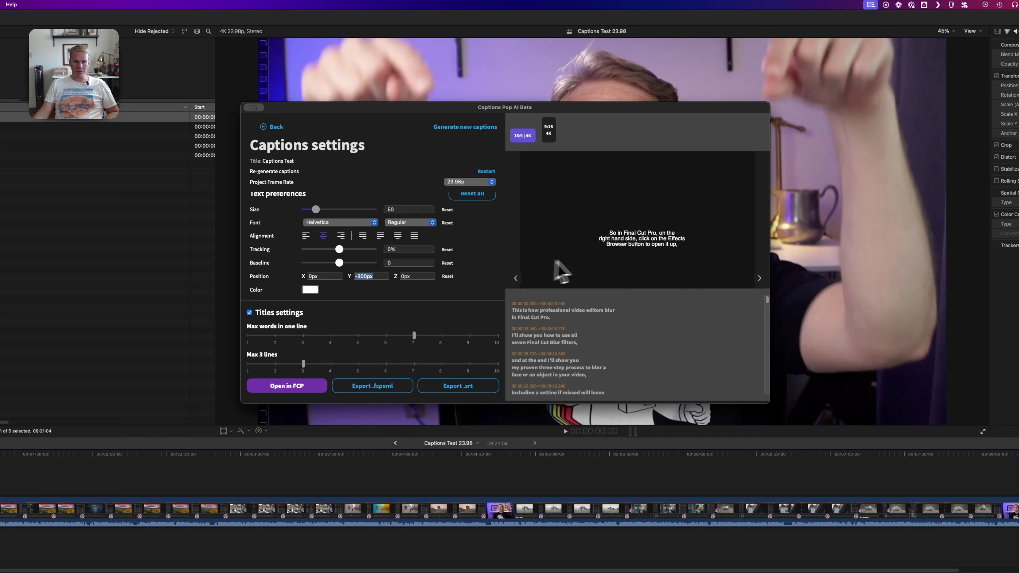
Examine line breaks and placement in captions throughout the transcript, and return to the first caption
click(759, 279)
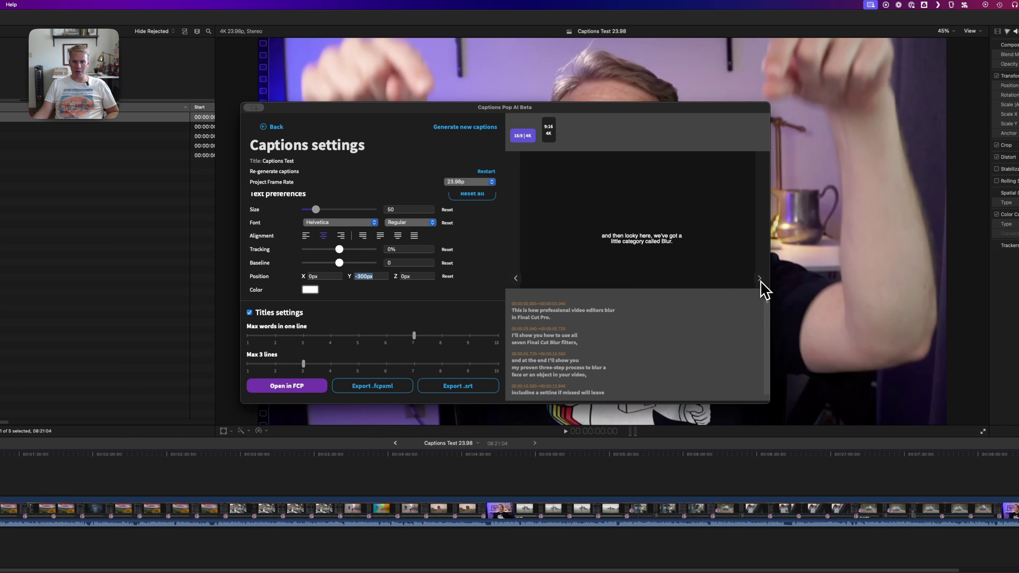
click(758, 279)
click(759, 279)
click(759, 279)
click(759, 279)
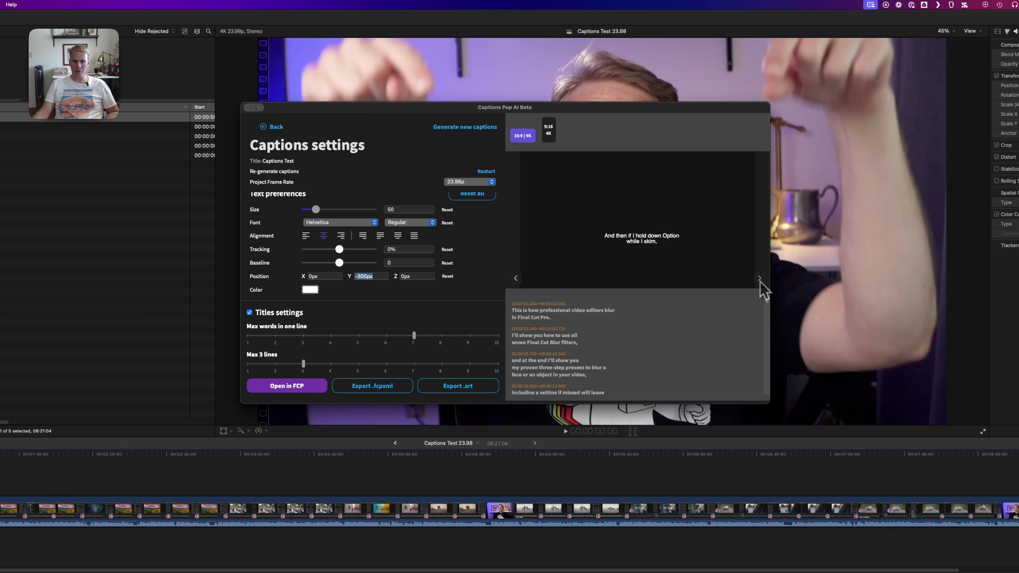
click(759, 279)
drag(765, 306, 768, 326)
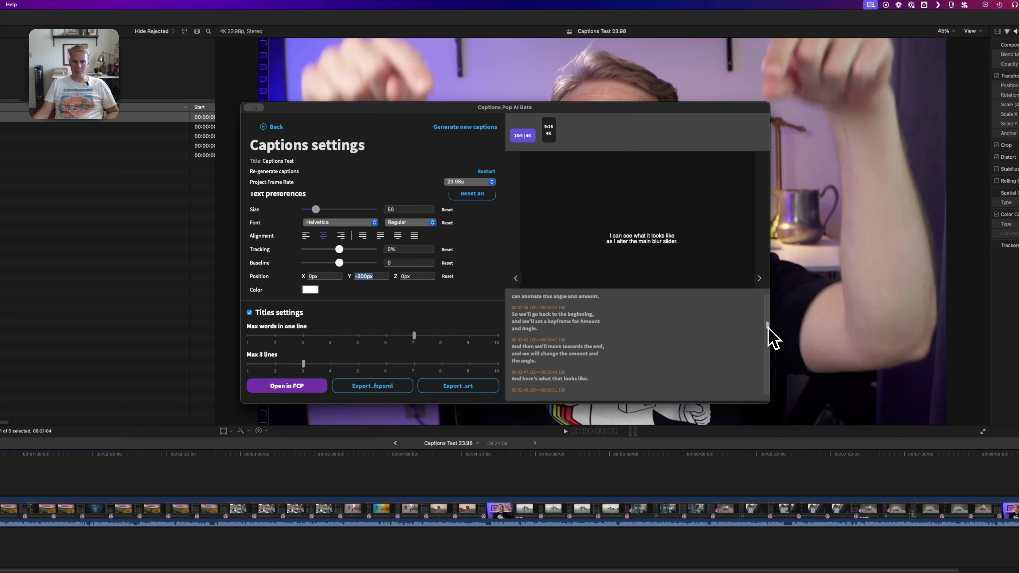
click(539, 355)
click(544, 327)
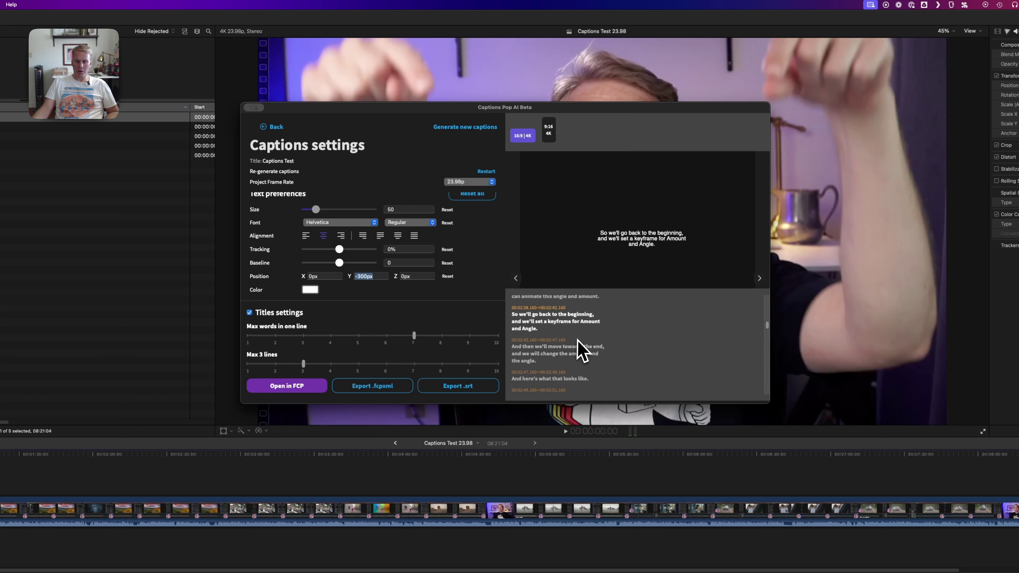
scroll(776, 321, up, 15)
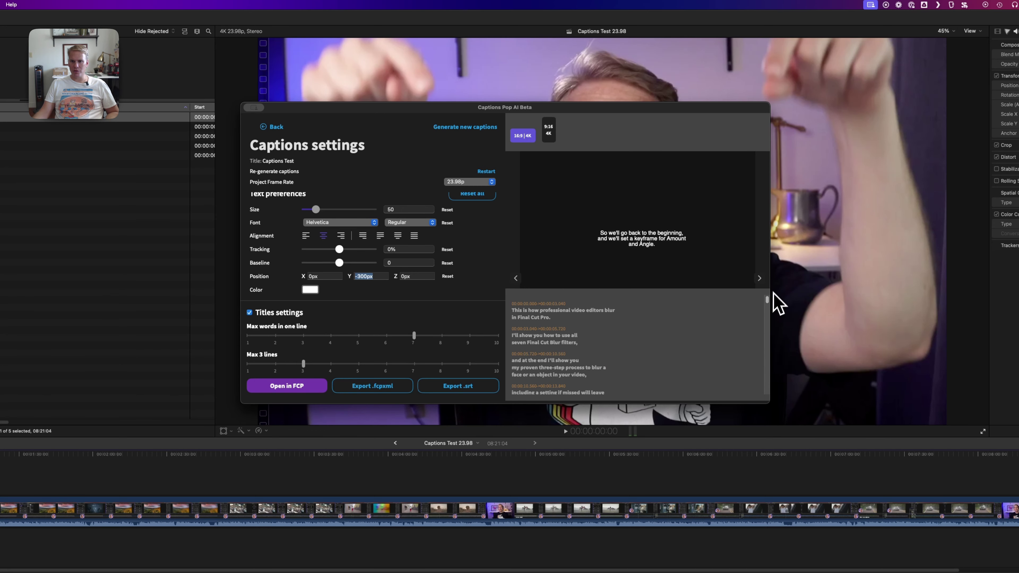
click(549, 317)
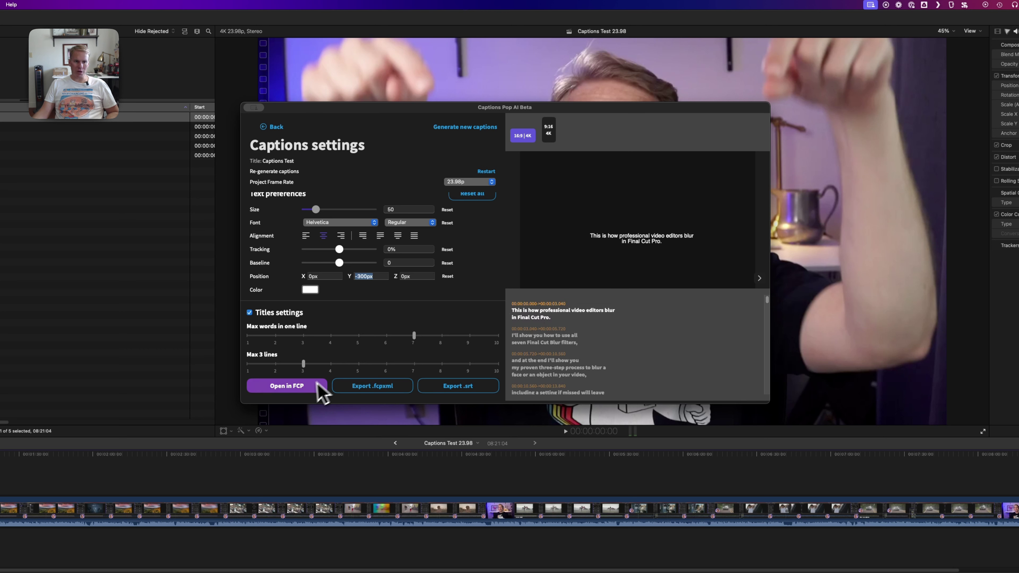
Send the captions to Final Cut Pro and import them into the Stupid Raisins library
click(303, 388)
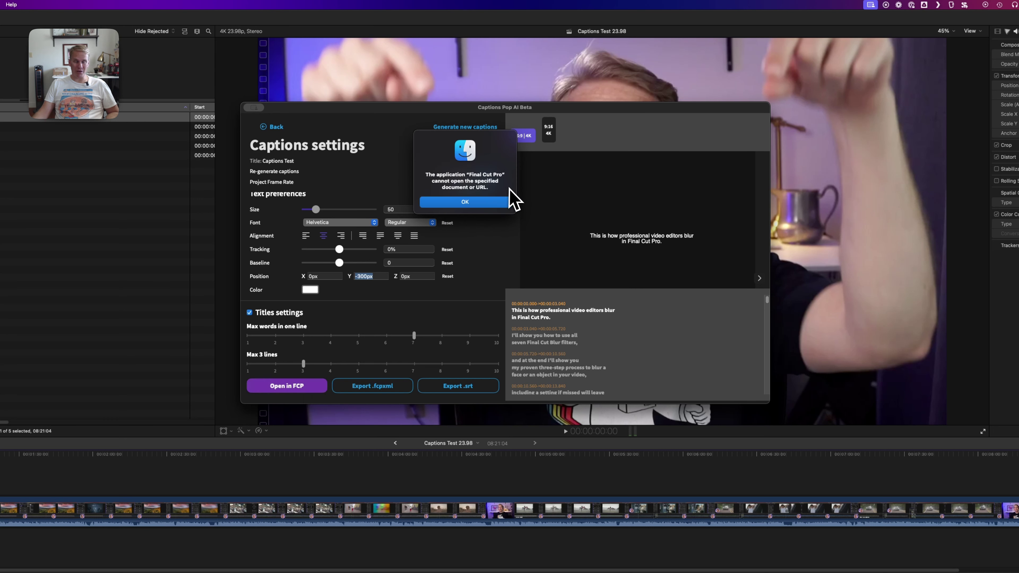
click(486, 202)
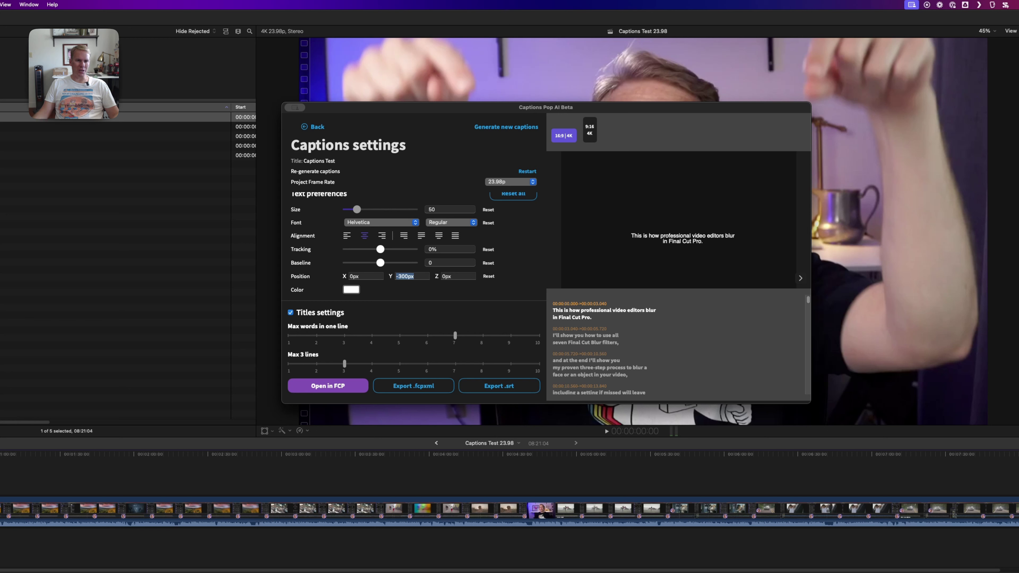
click(336, 389)
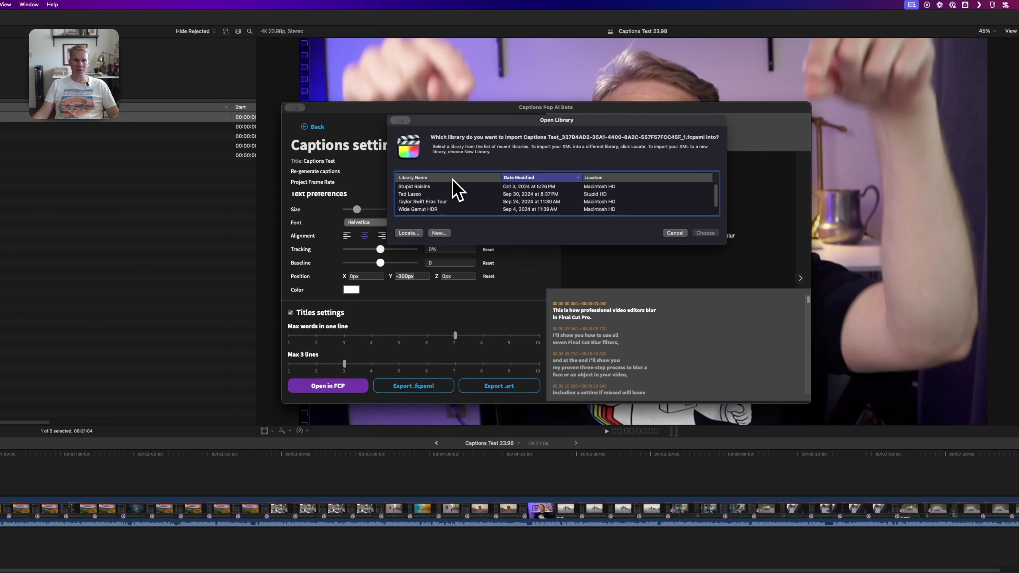
click(453, 187)
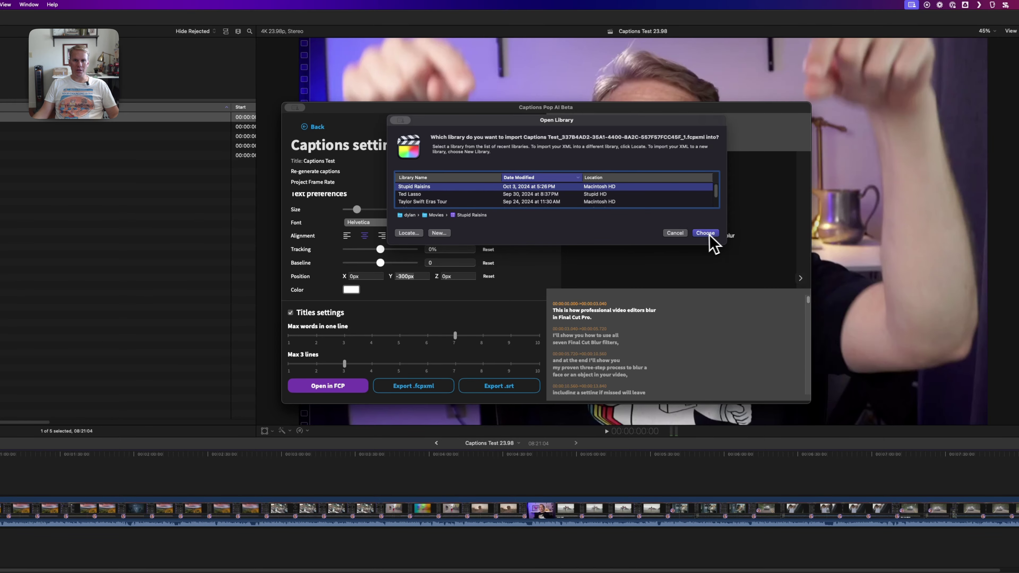
click(708, 235)
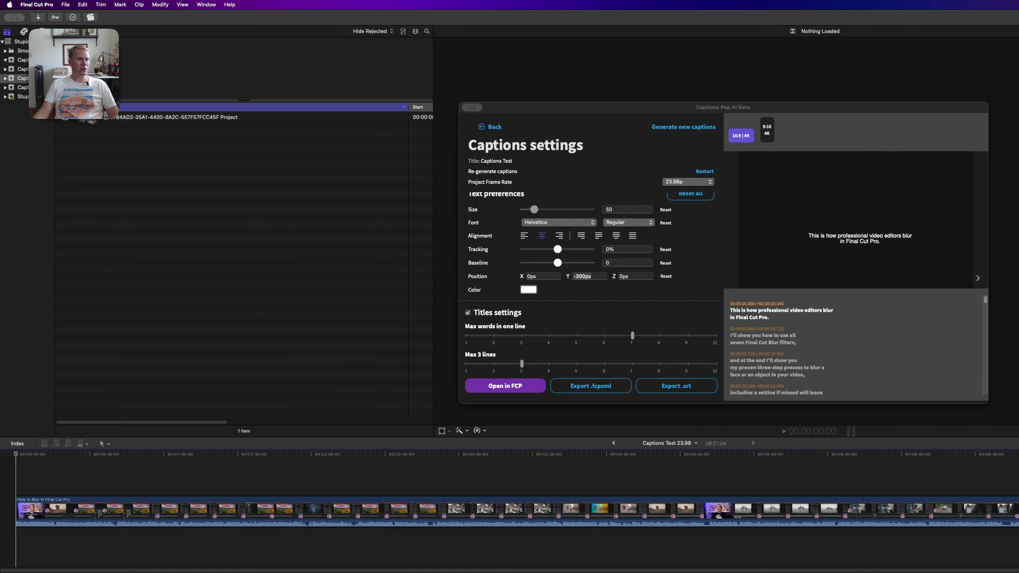
Select the imported captions project in the browser and shift the captions settings window slightly
click(162, 117)
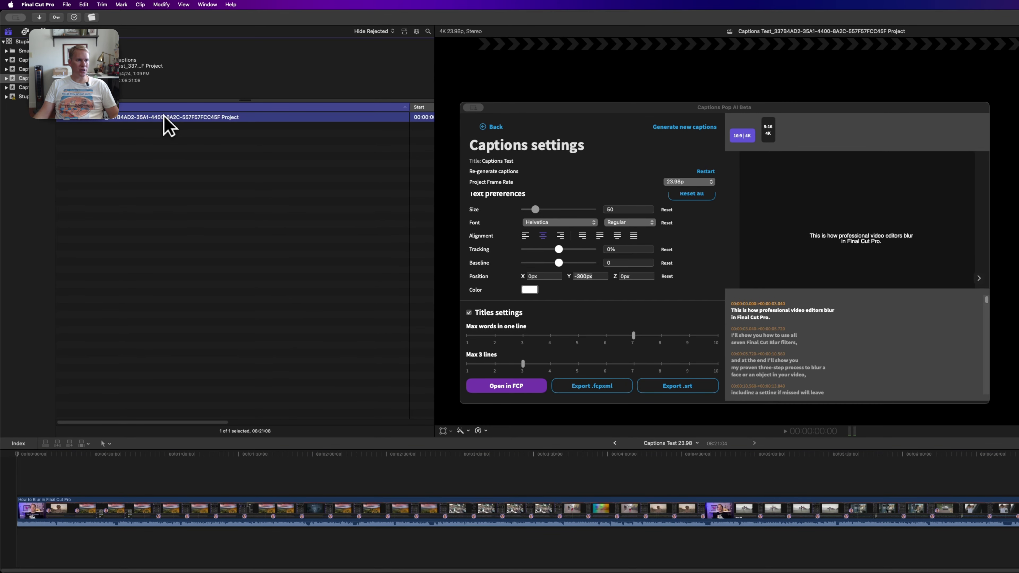
click(517, 107)
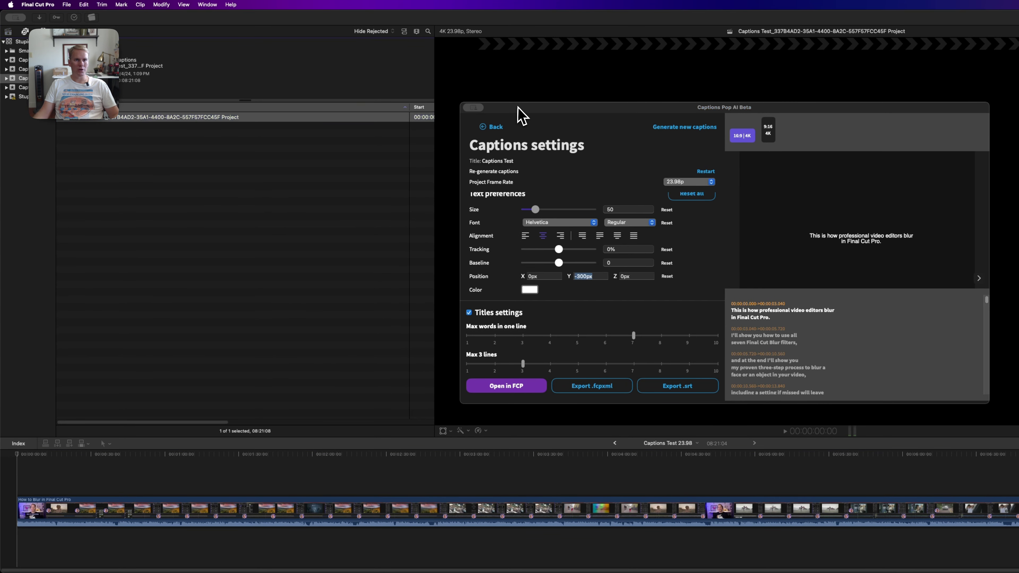
drag(534, 109, 497, 108)
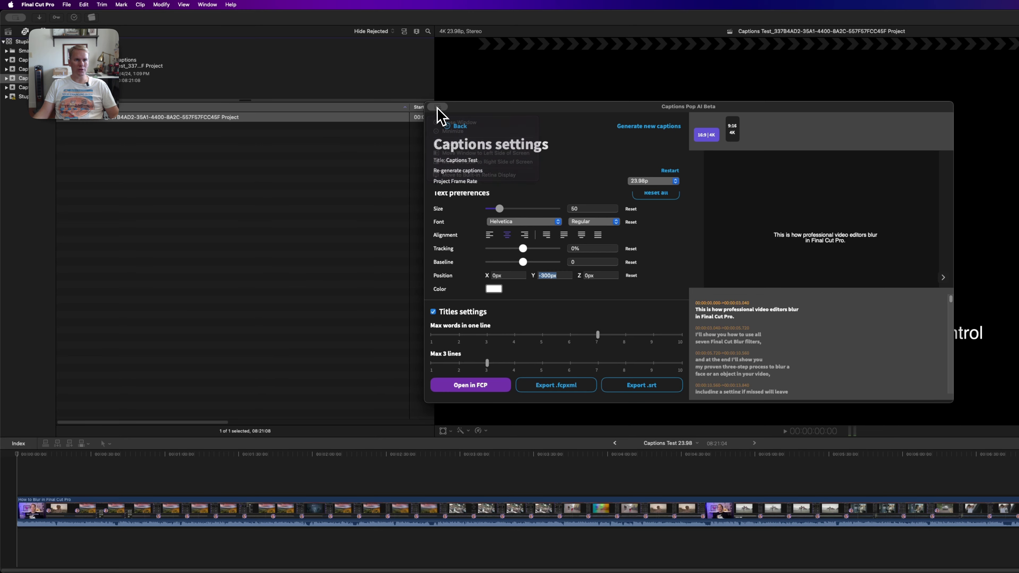
Minimize the captions settings window and open the imported captions project in the Final Cut Pro timeline
mouse_move(441, 107)
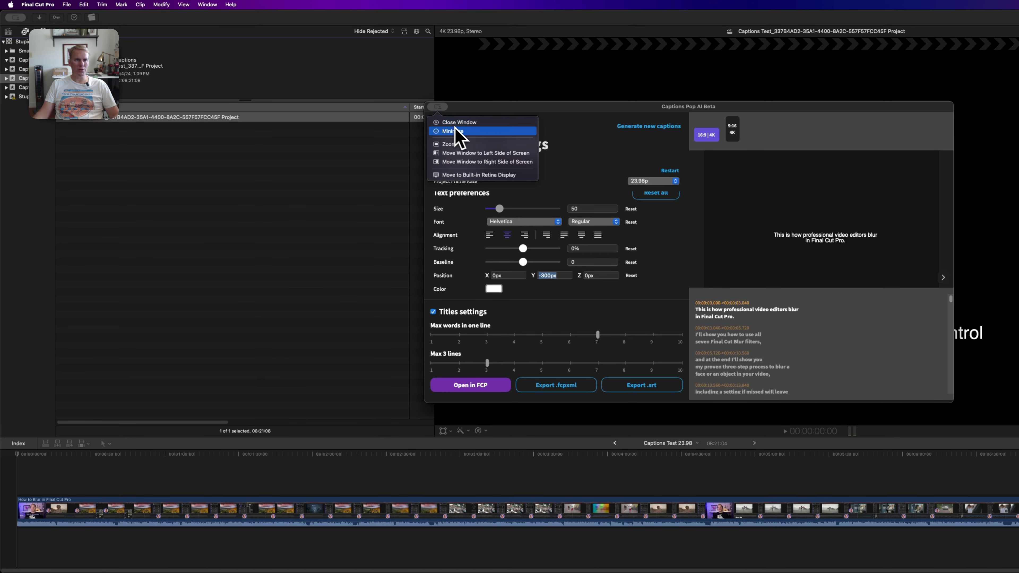
click(462, 129)
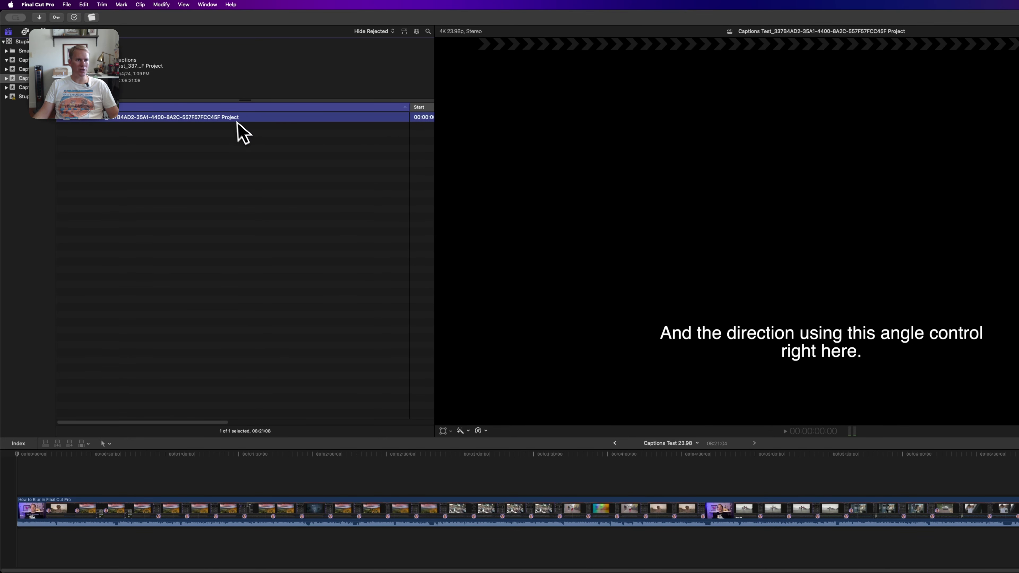
double_click(221, 117)
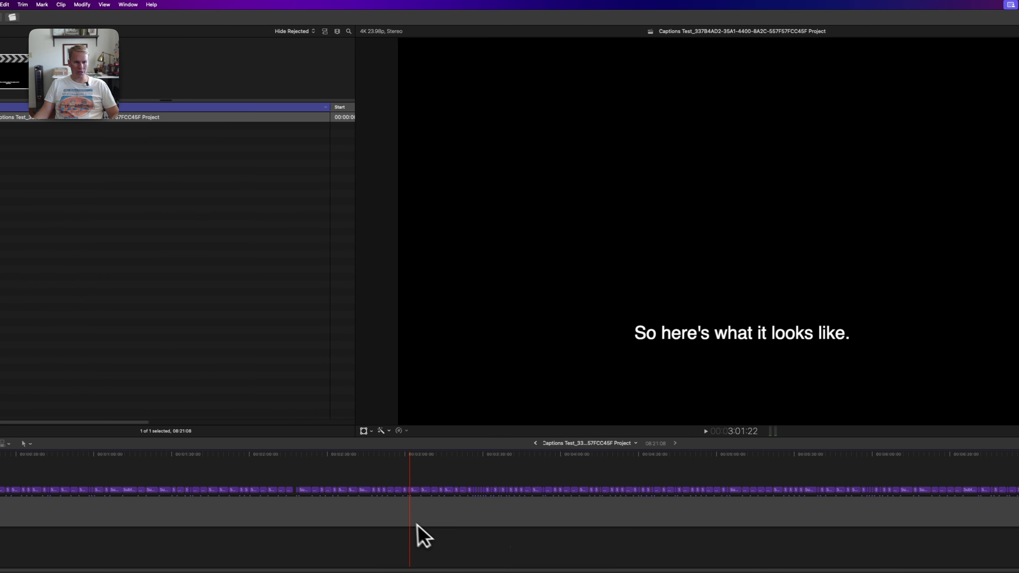
Copy all caption titles from the imported project and paste them at the start of the Captions Test 23.98 timeline
click(489, 521)
key(super+a)
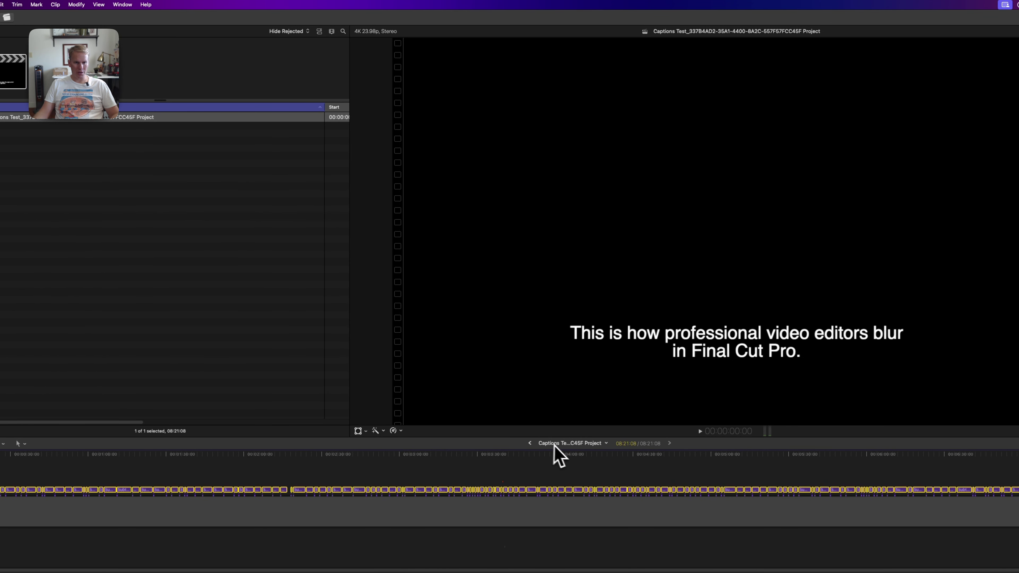
click(529, 443)
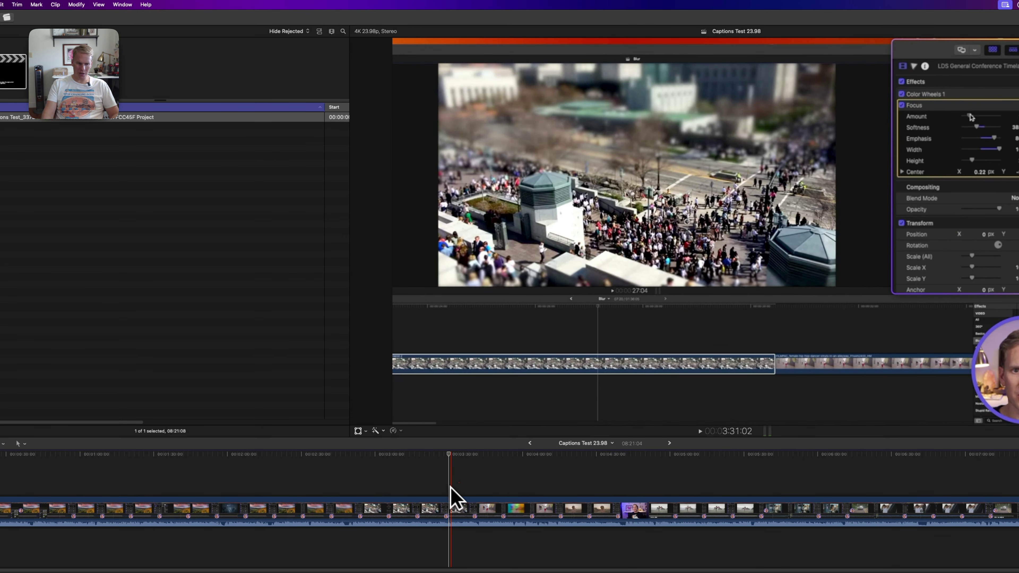
key(Home)
key(super+v)
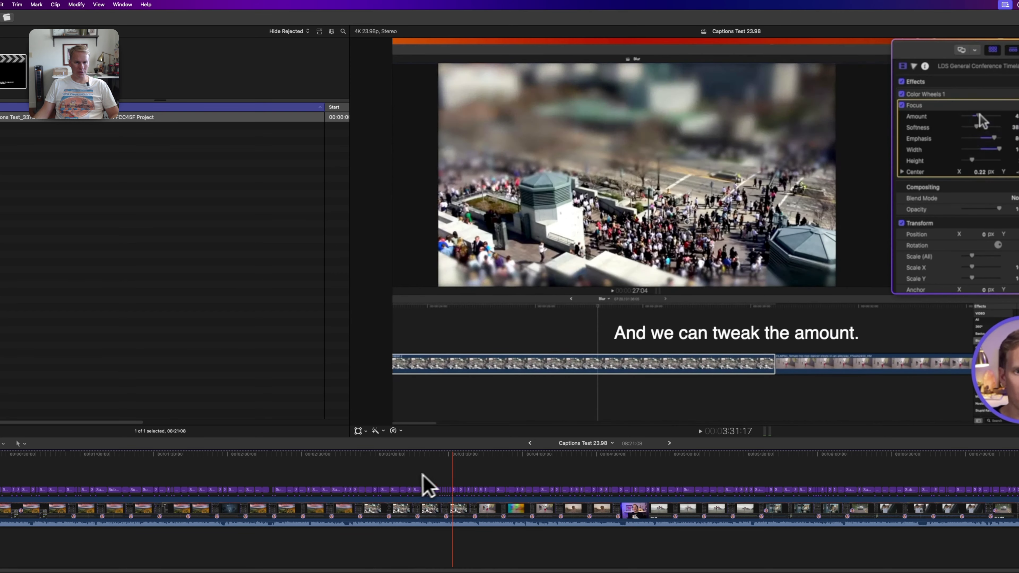
Play a section near the middle of the Captions Test 23.98 timeline to check the captions over the video
click(477, 477)
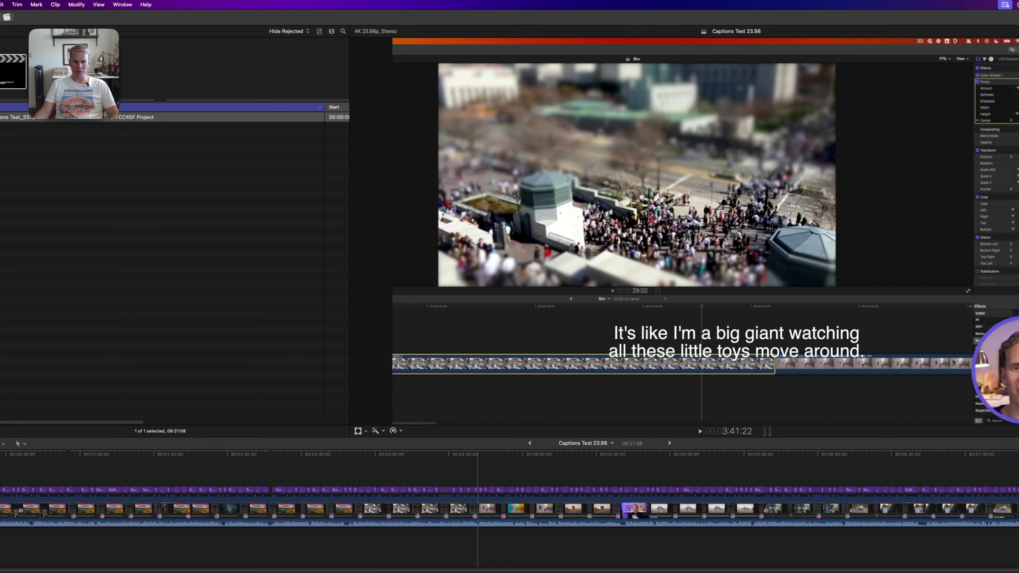
key(space)
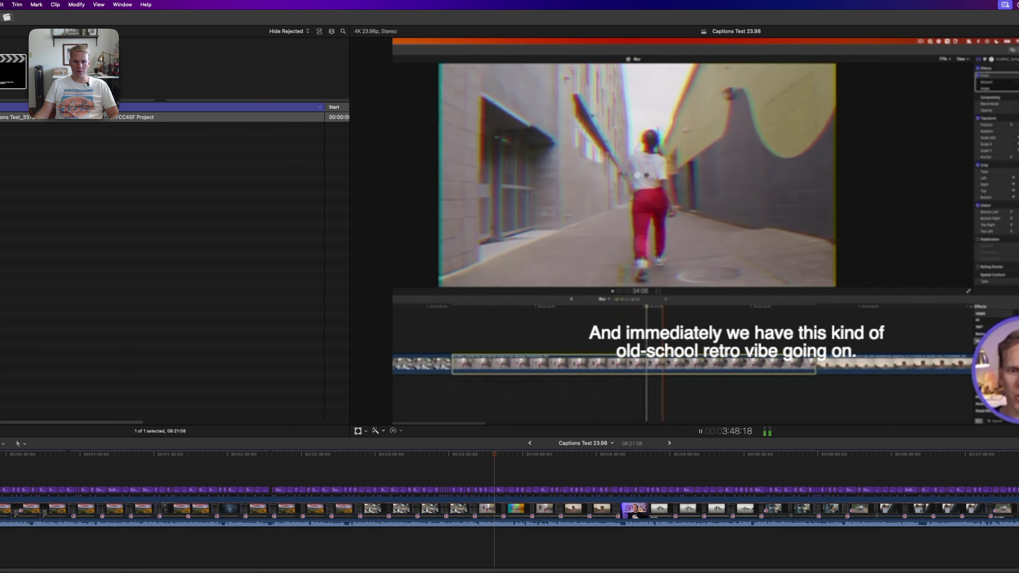
key(space)
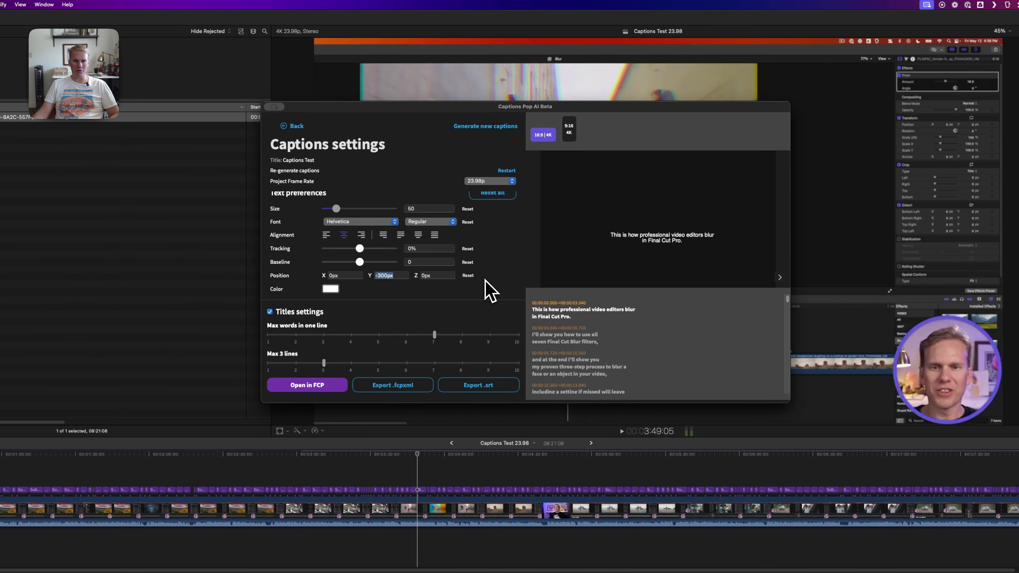
Switch the captions to the 9:16 4K format with a maximum of 5 lines and 4 words per line
click(569, 129)
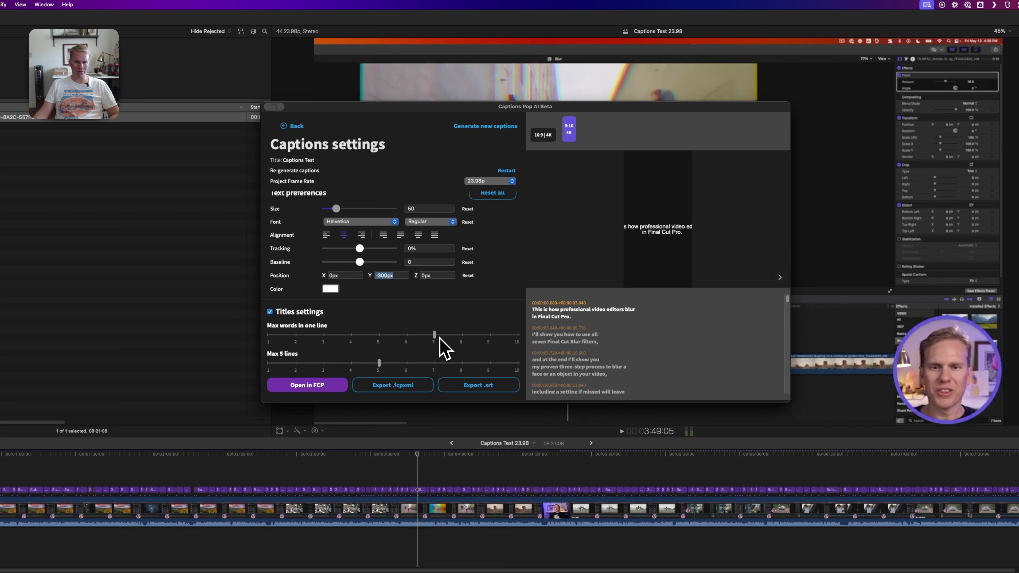
drag(425, 338, 383, 339)
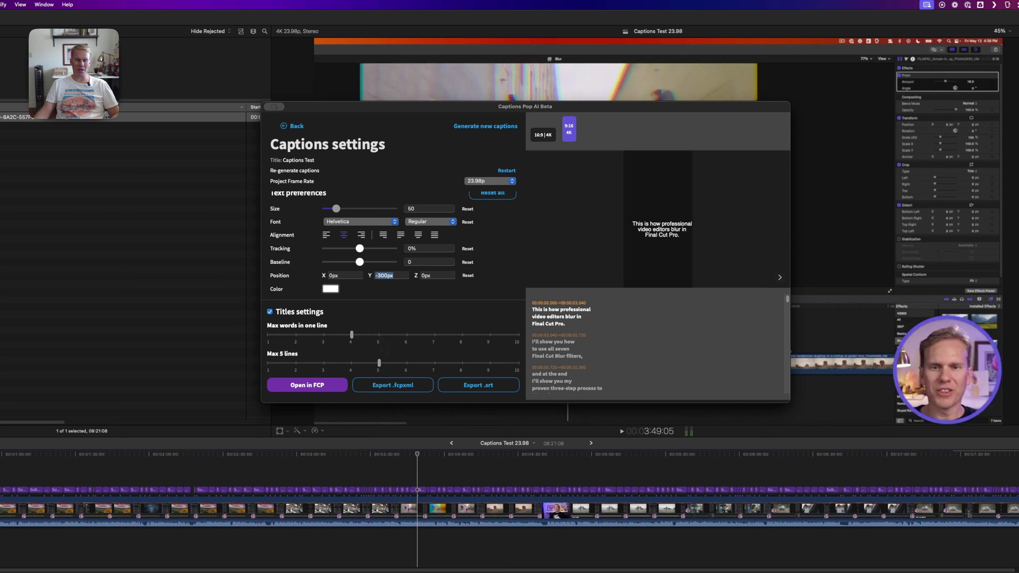
Check how several transcript captions break into lines and fit within the vertical preview
scroll(593, 339, down, 2)
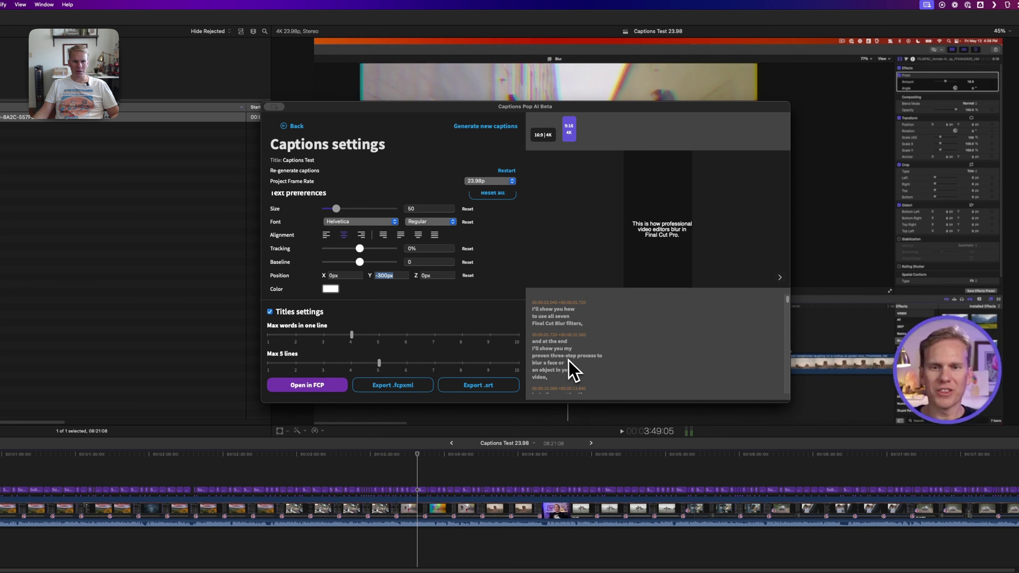
click(551, 358)
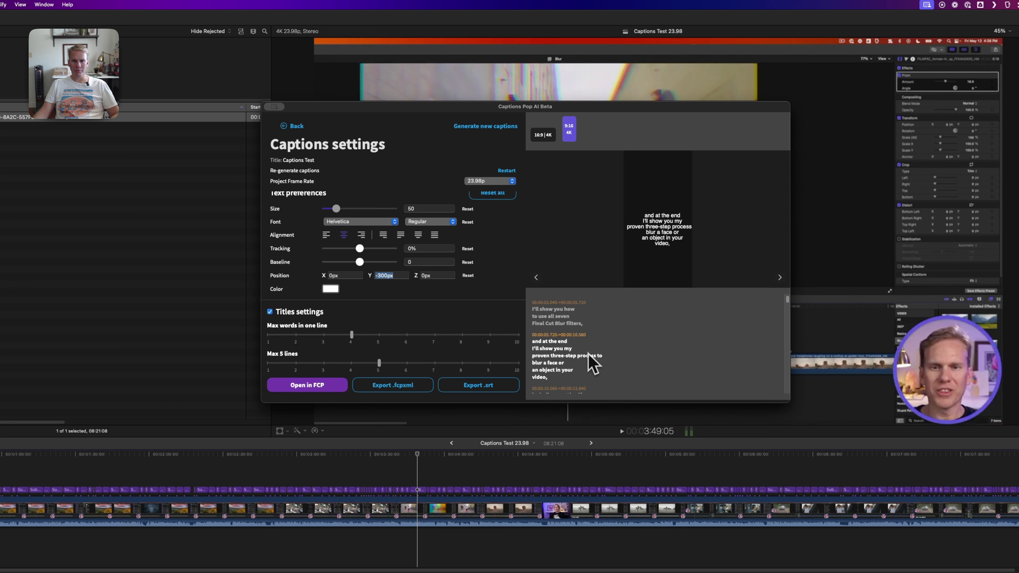
scroll(585, 356, down, 2)
click(564, 359)
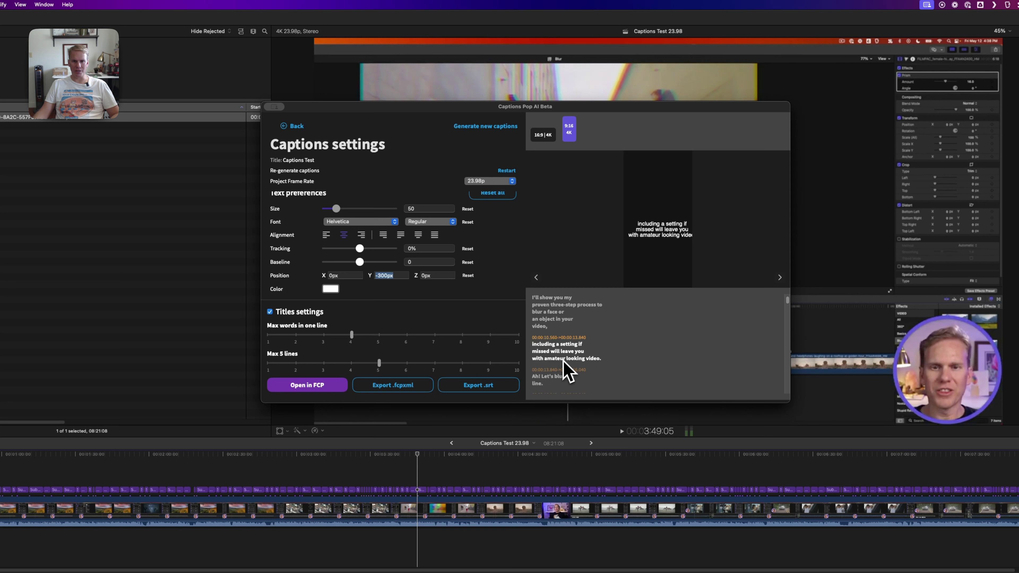
click(553, 377)
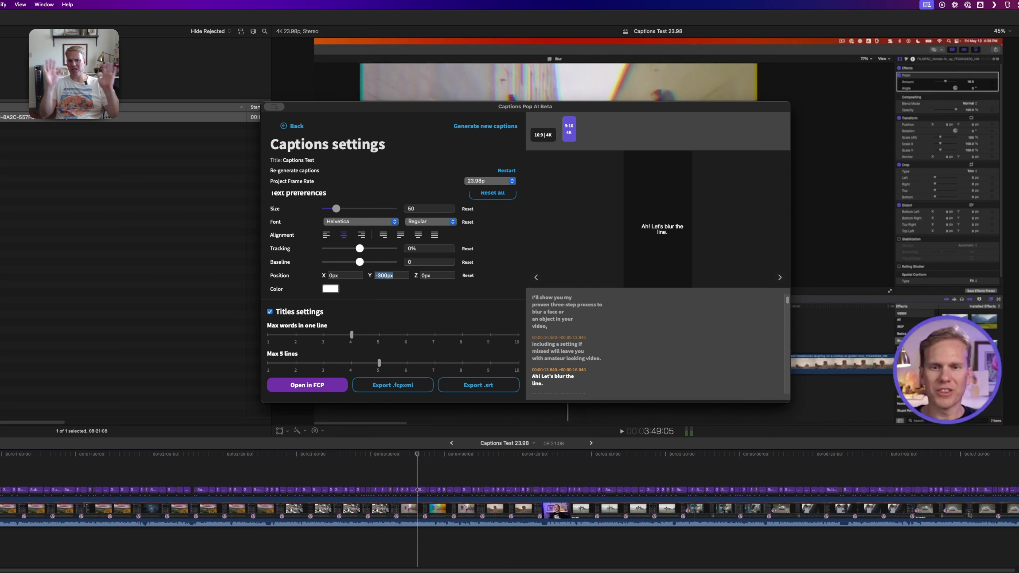
scroll(614, 345, down, 5)
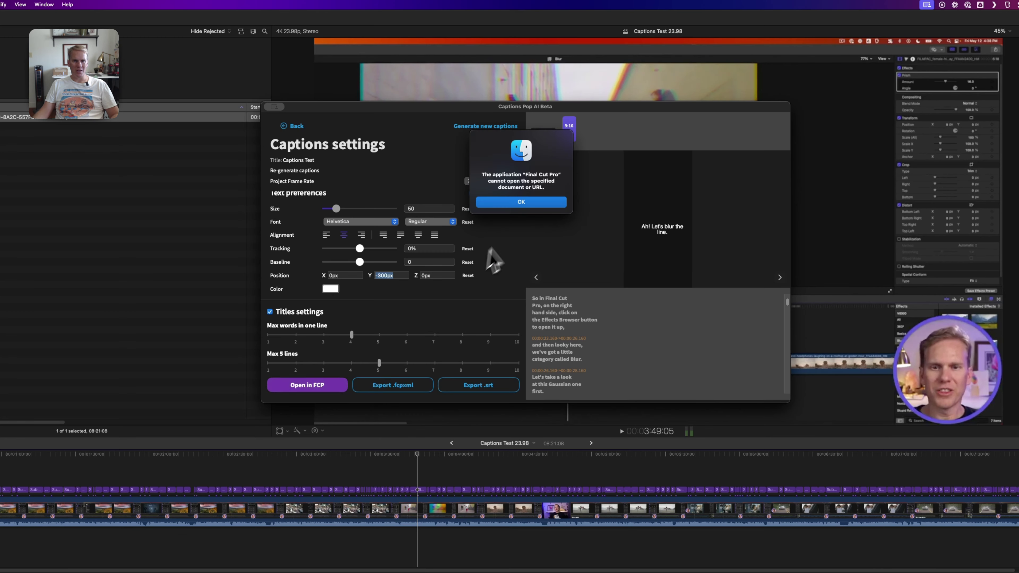
Dismiss the open error and send the vertical captions to Final Cut Pro, importing them into the Stupid Raisins library
click(521, 204)
click(312, 385)
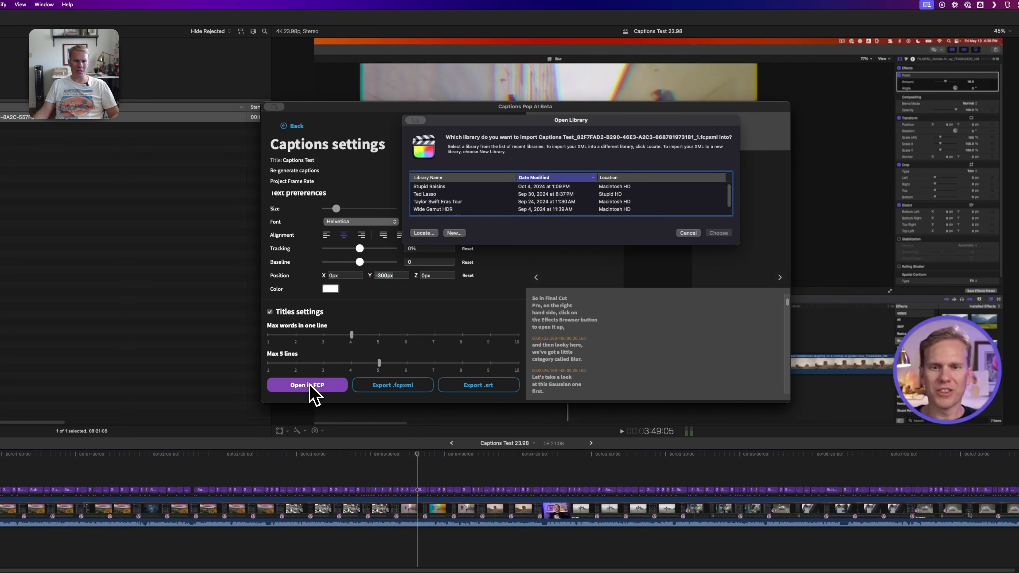
click(457, 187)
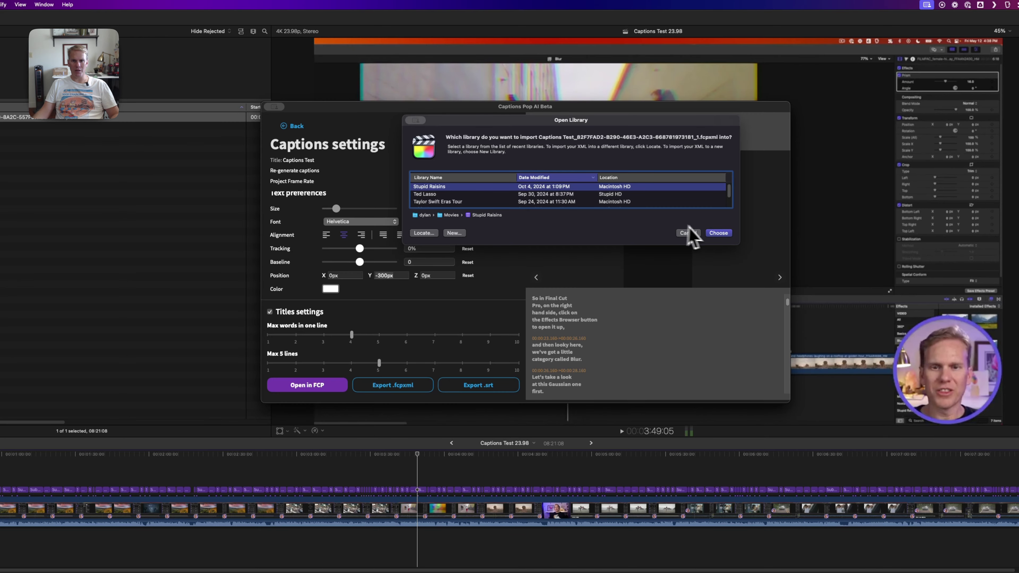
click(719, 233)
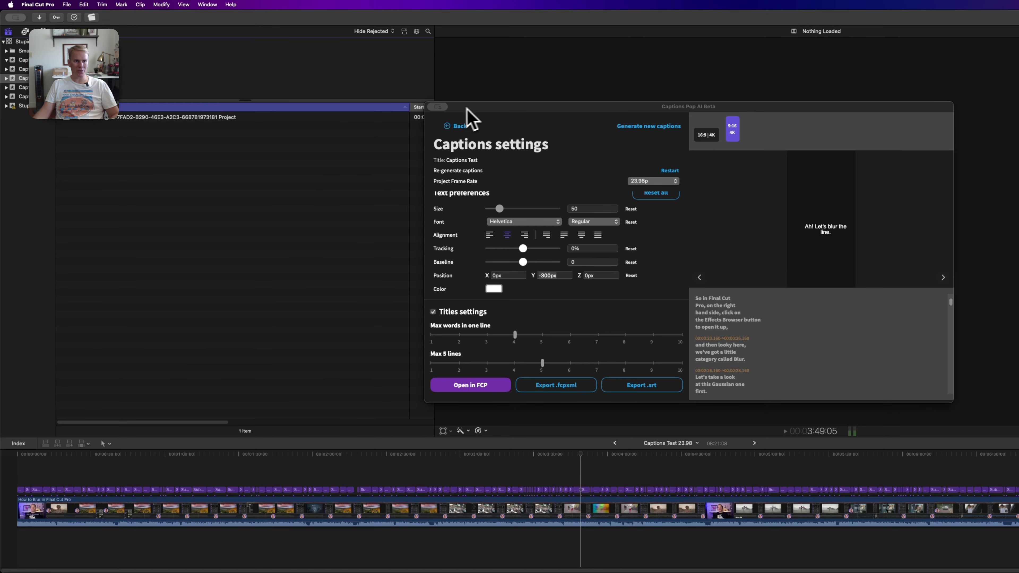
Put away the captions settings window and open the newly imported vertical captions project in the timeline
key(super+w)
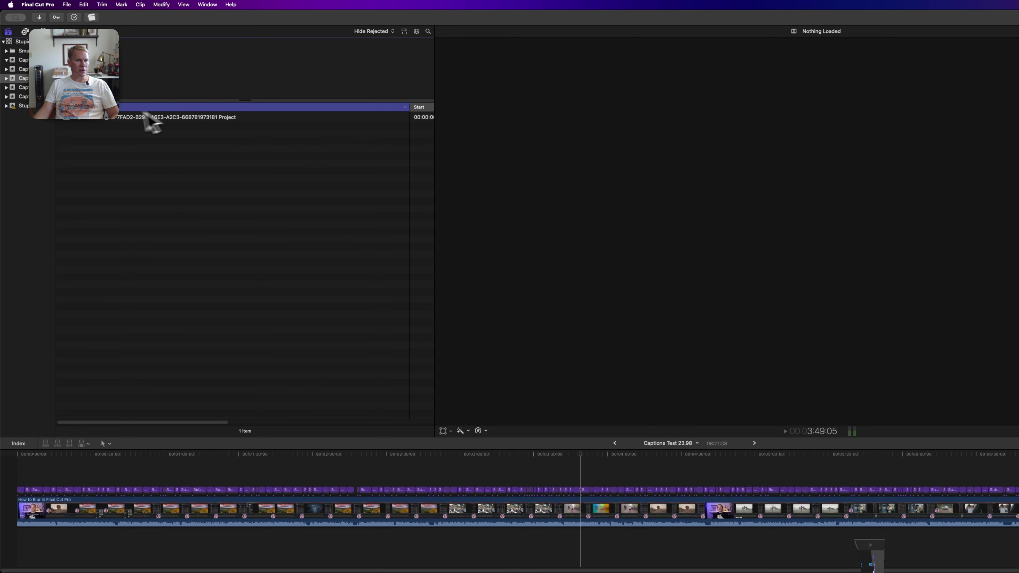
click(149, 116)
double_click(149, 117)
Copy all vertical caption titles without the gap clip and paste them at the start of the Captions Test 23.98 Vertical timeline
click(409, 515)
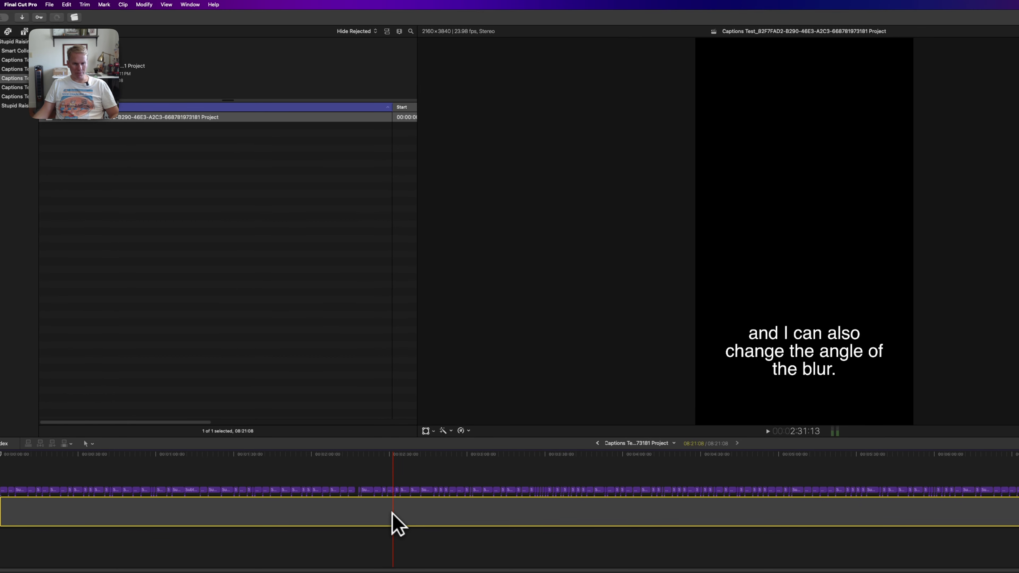
key(super+a)
super+click(399, 516)
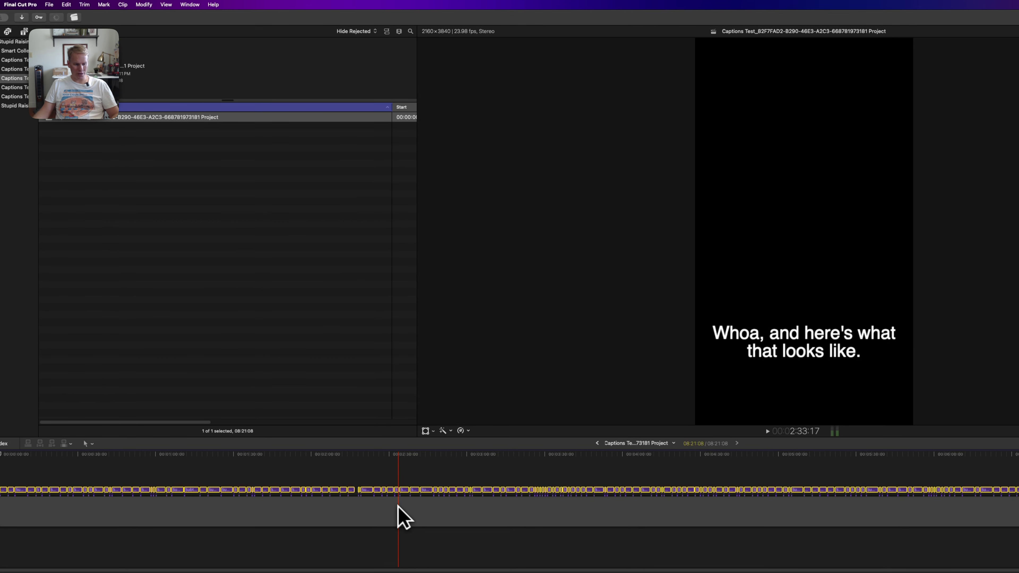
key(Home)
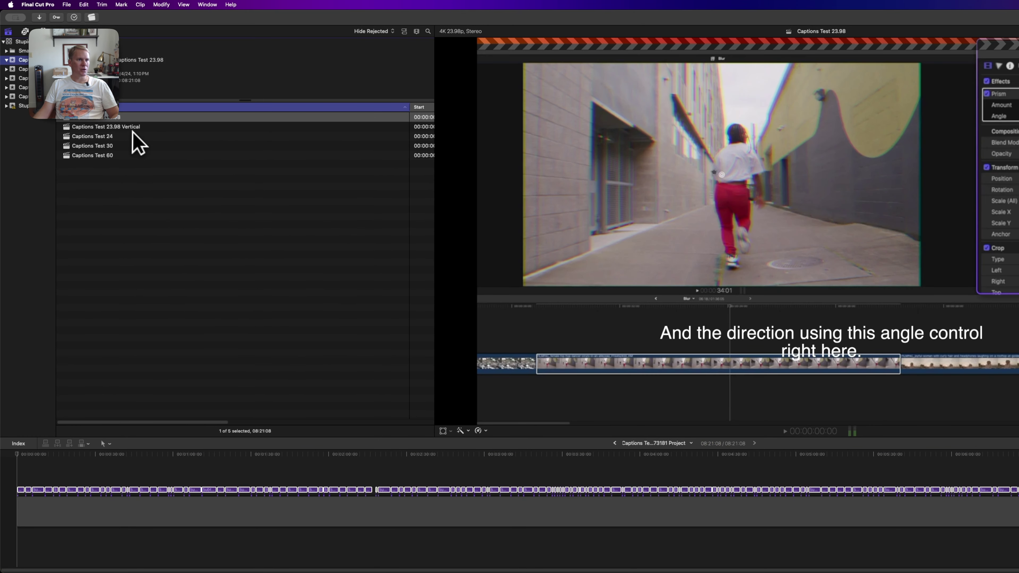
double_click(133, 128)
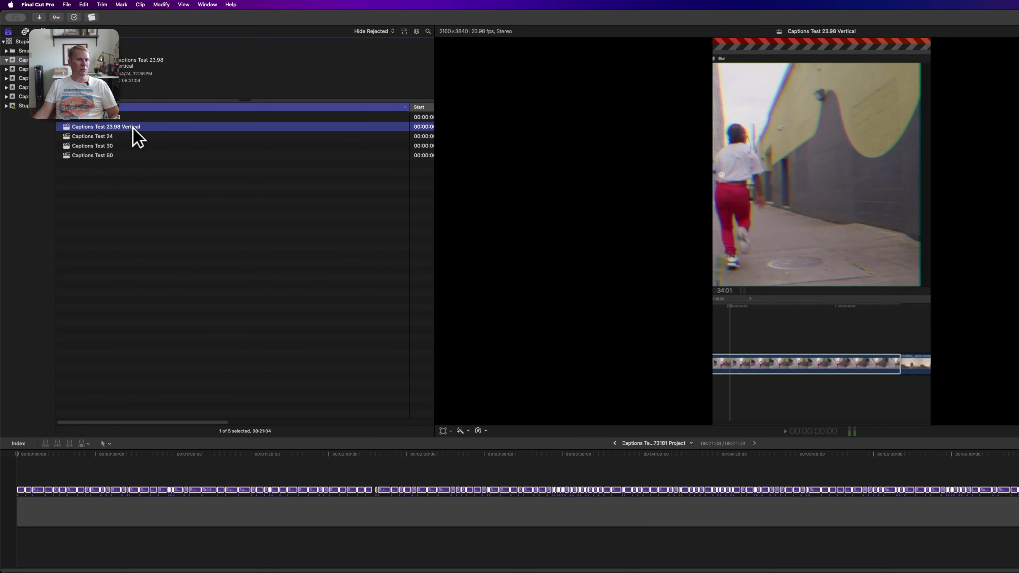
Play part of the Captions Test 23.98 Vertical timeline from about 2:52 to check the multi-line captions
click(388, 485)
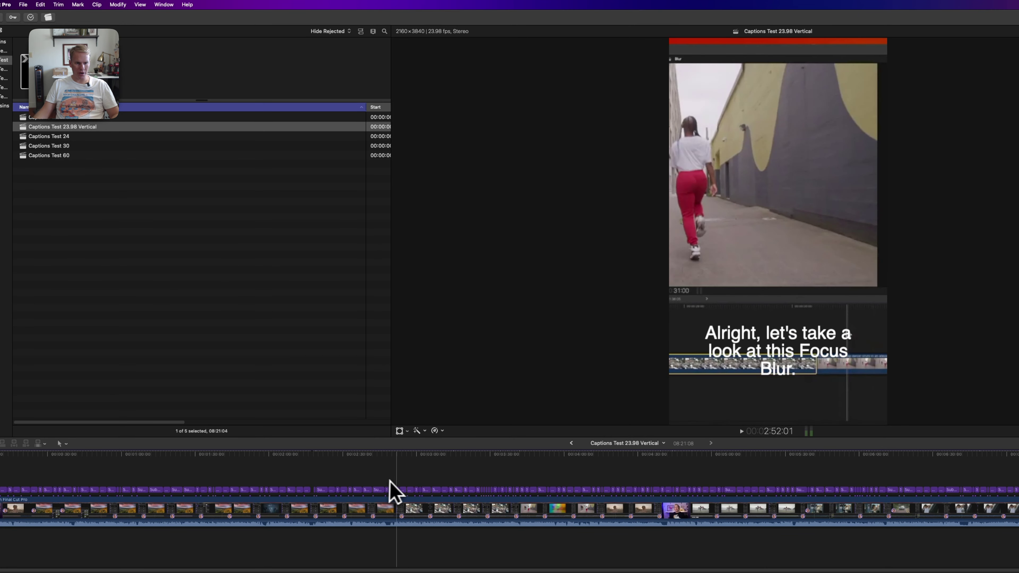
key(space)
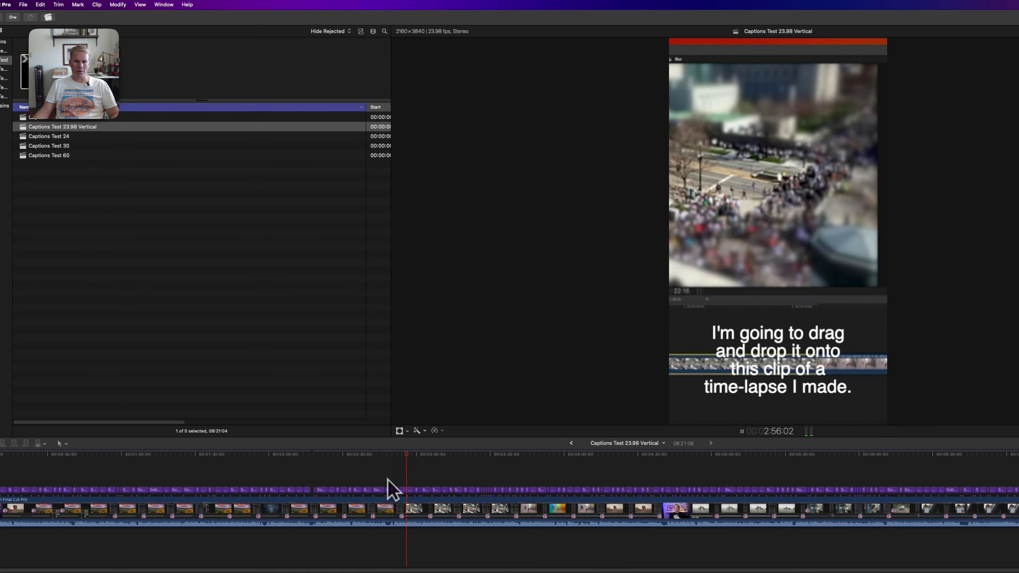
key(space)
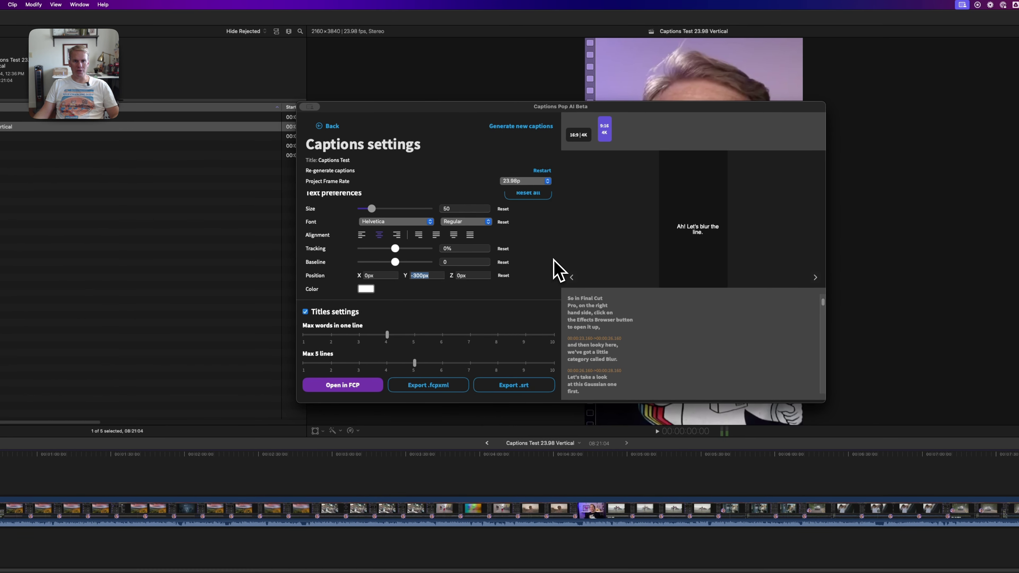
Export the captions as Captions Test.srt into the Test Captions folder, replacing the existing file
click(514, 385)
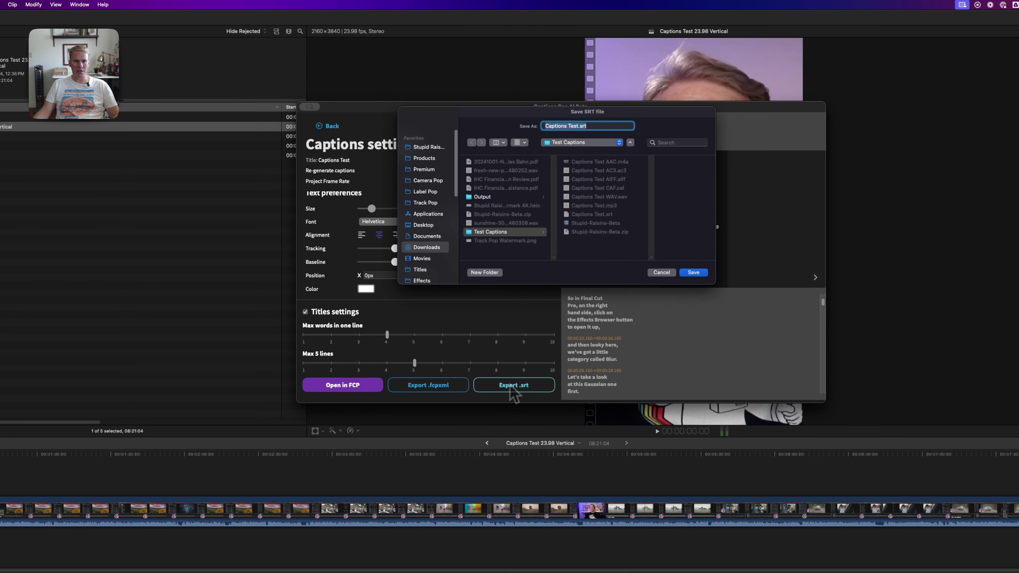
click(697, 273)
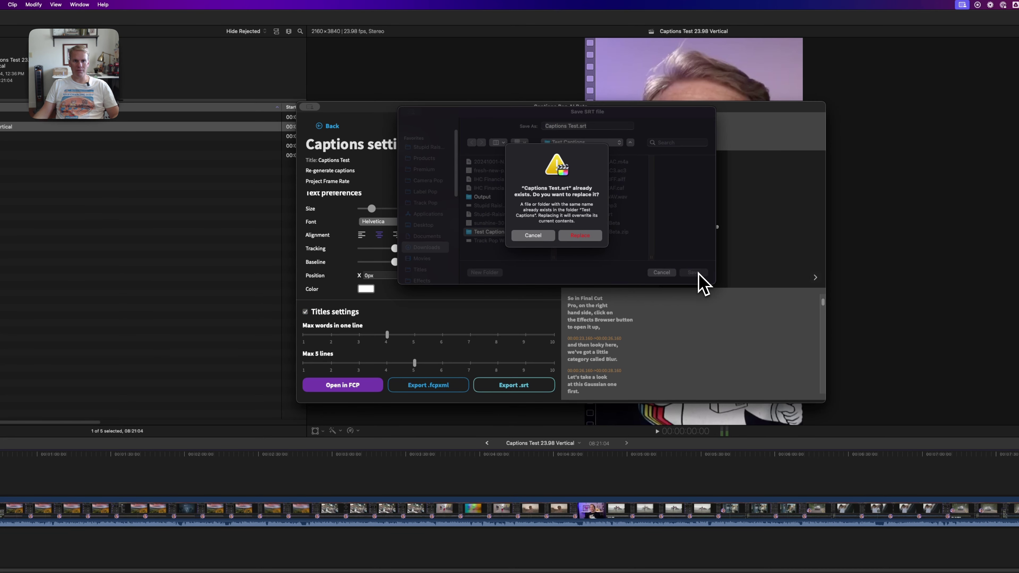
click(585, 234)
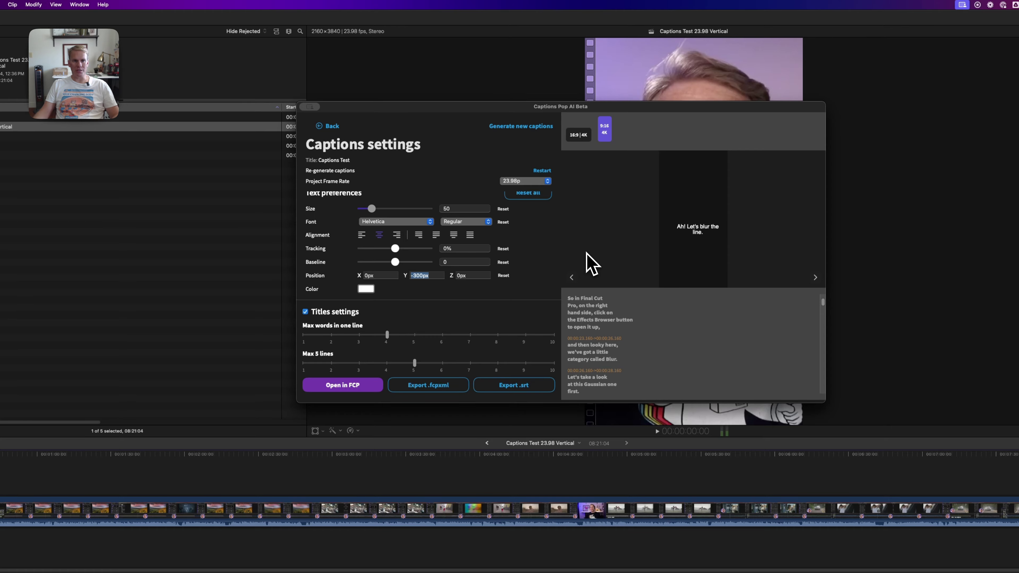
Minimize the captions settings window and return to the start of the Captions Test 23.98 Vertical timeline
click(306, 245)
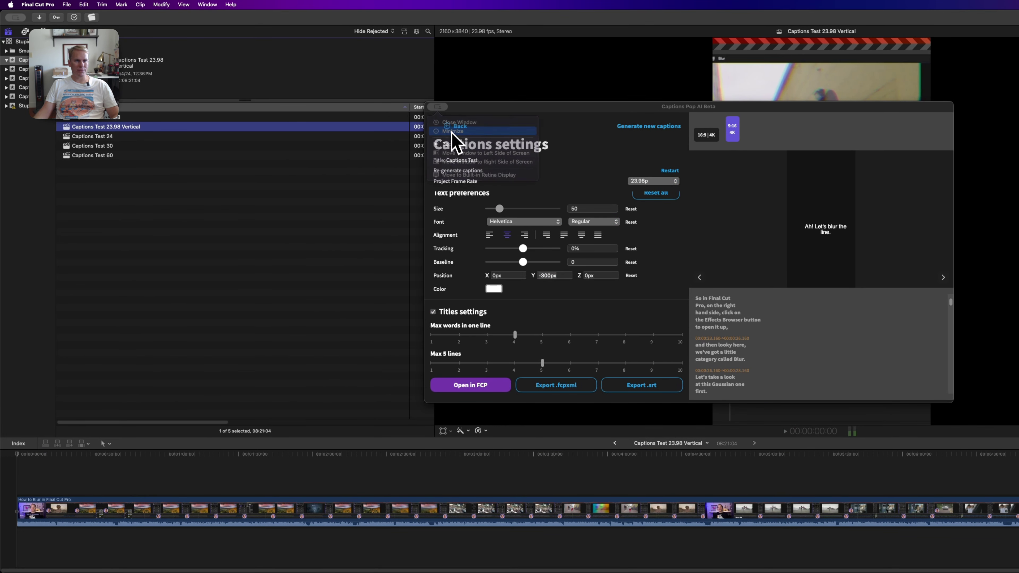
click(437, 107)
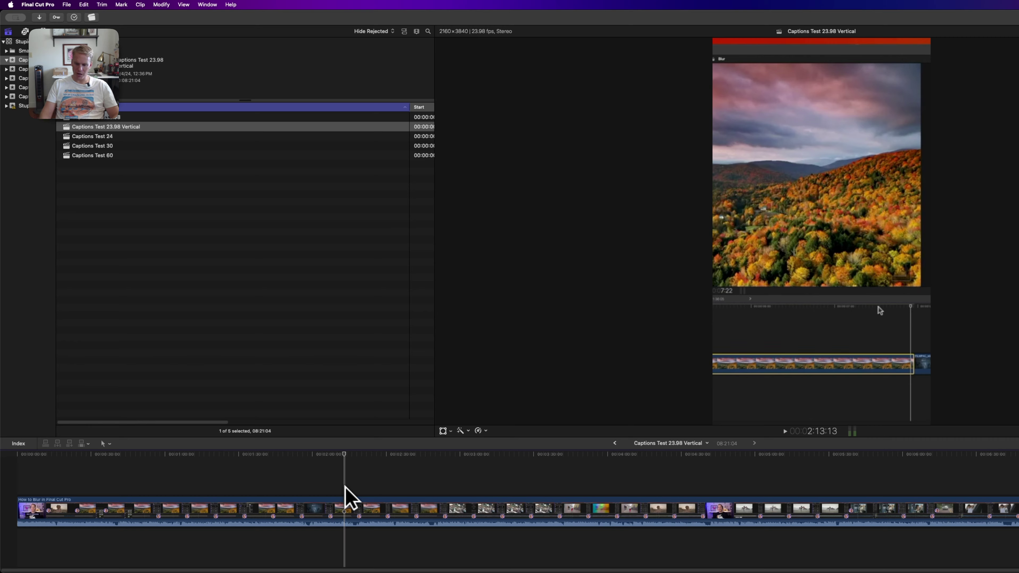
key(s)
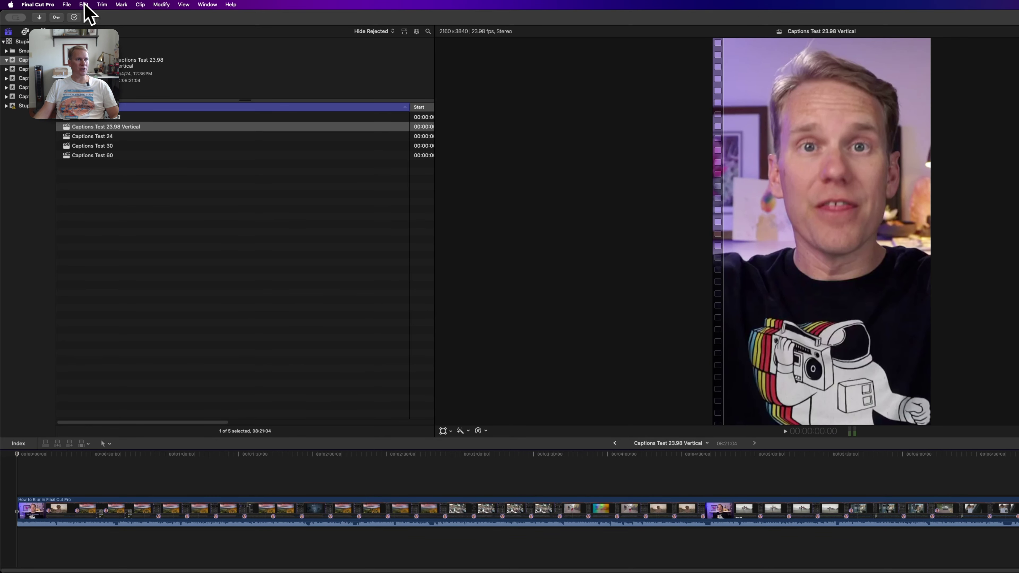
Import the exported Captions Test.srt file as captions into the Captions Test 23.98 Vertical project
click(67, 4)
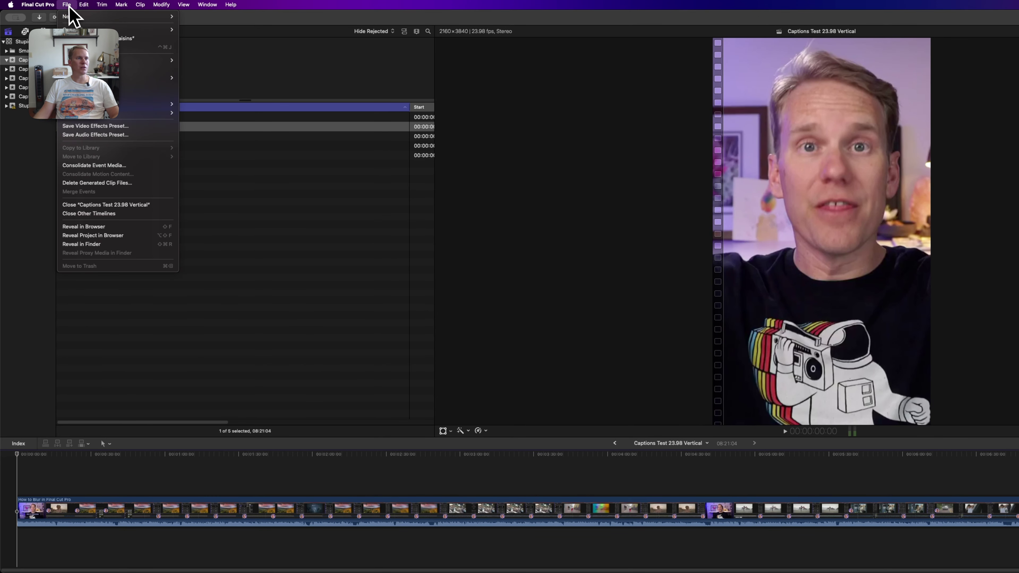
mouse_move(92, 60)
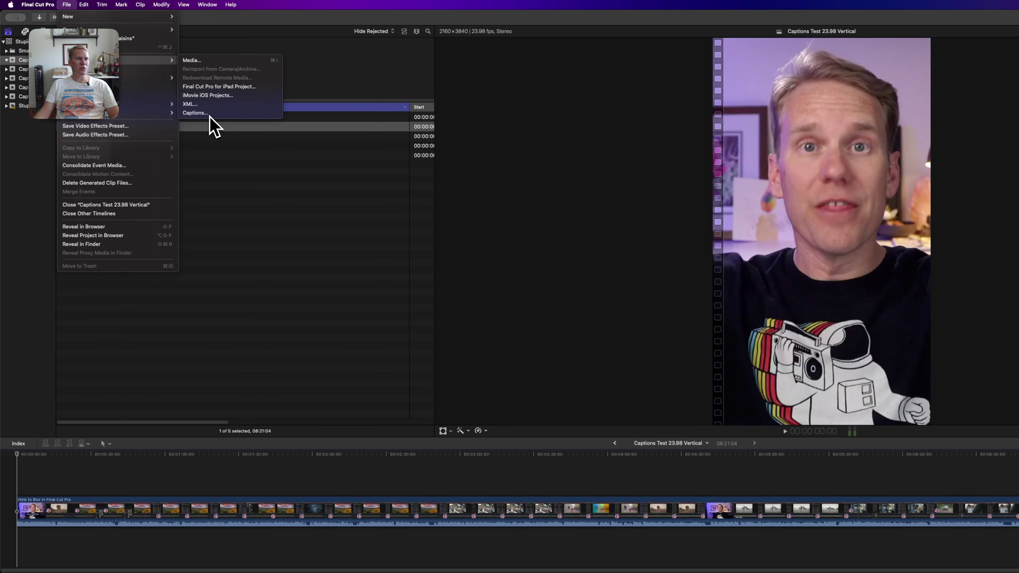
click(212, 113)
double_click(720, 191)
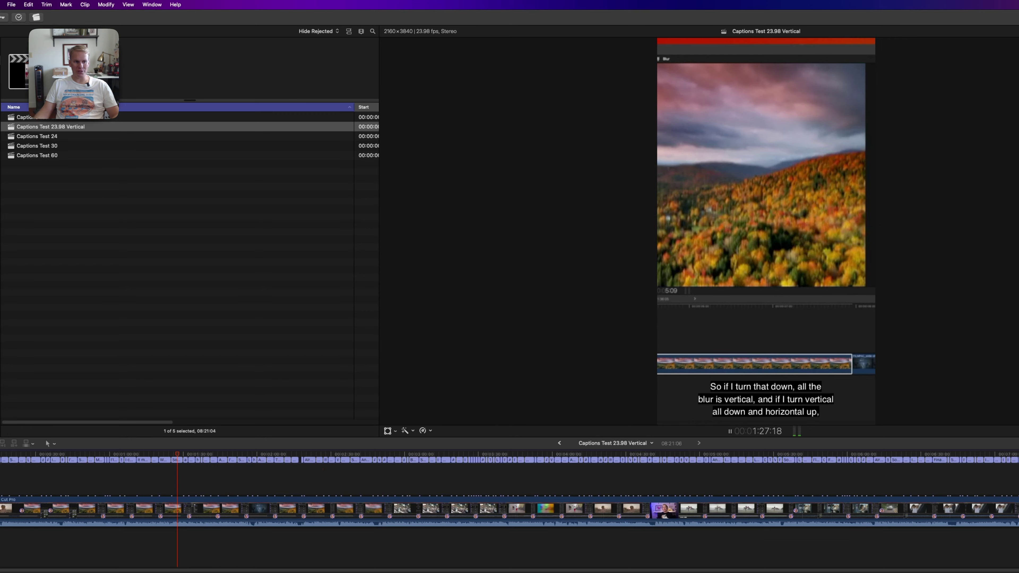
Check the imported SRT captions in playback around 1:27 and at about 4:47, and select the caption there
key(space)
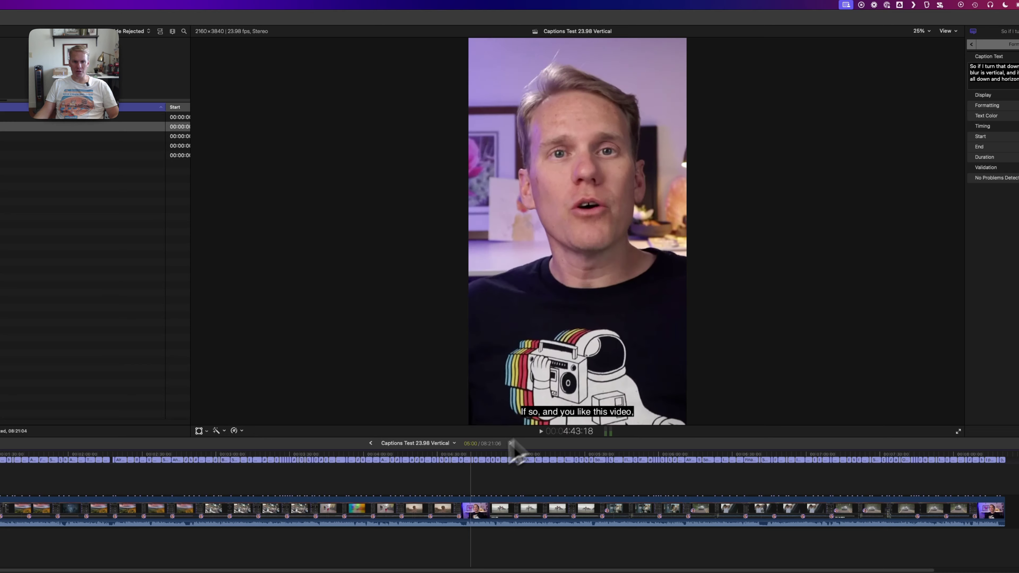
click(481, 478)
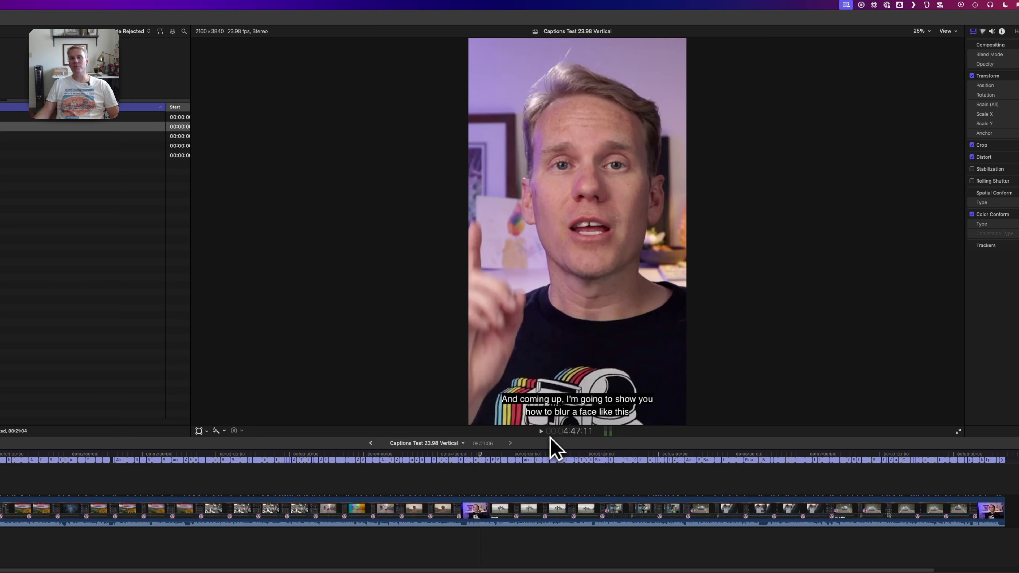
click(482, 460)
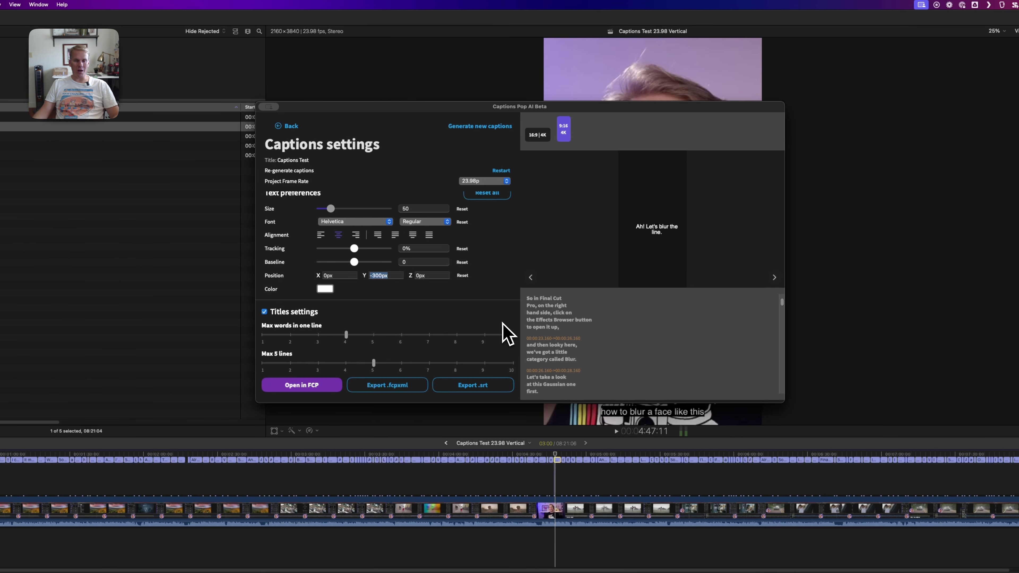
scroll(511, 317, up, 1)
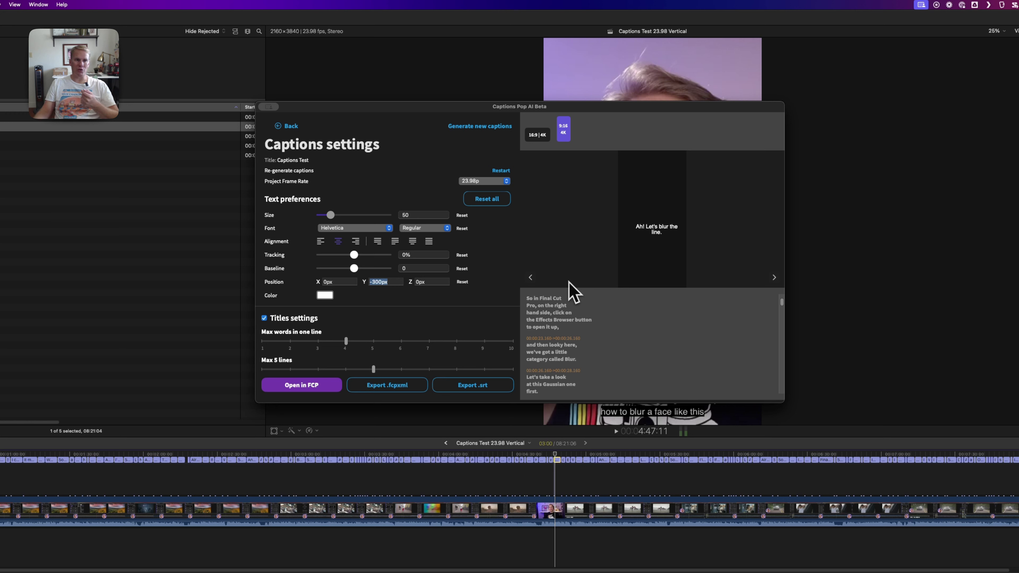
scroll(394, 230, down, 1)
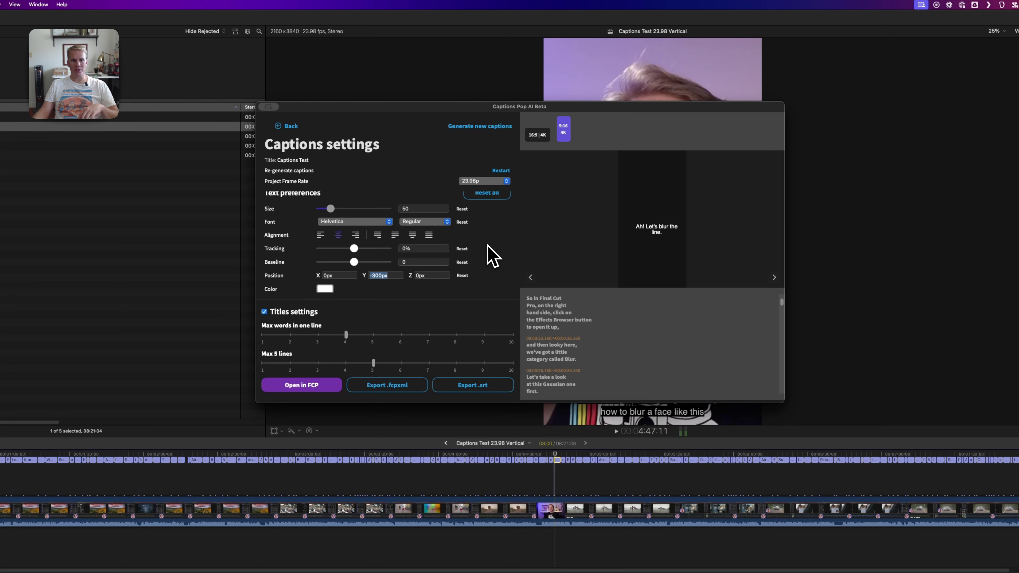
scroll(485, 253, up, 1)
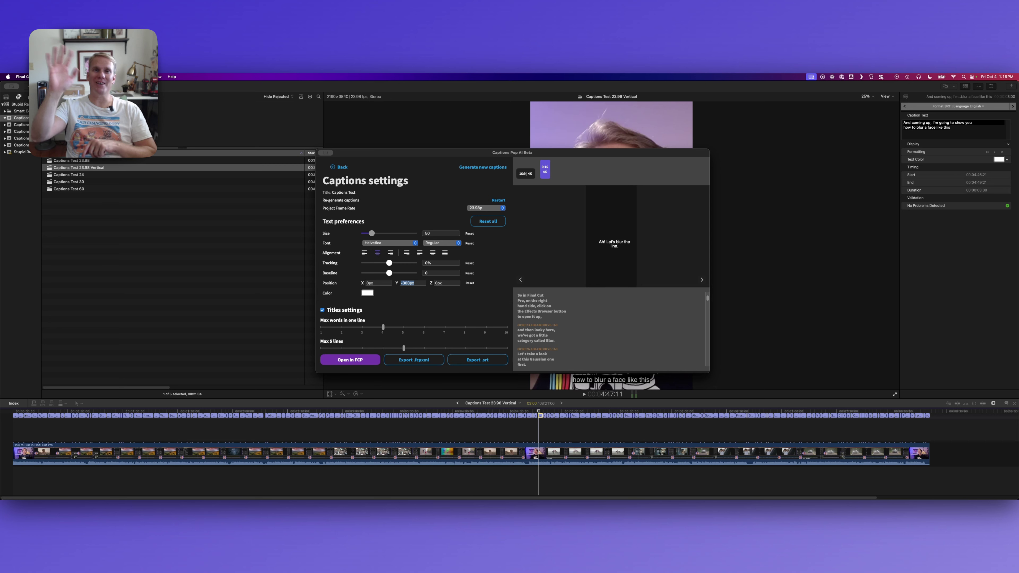
click(445, 468)
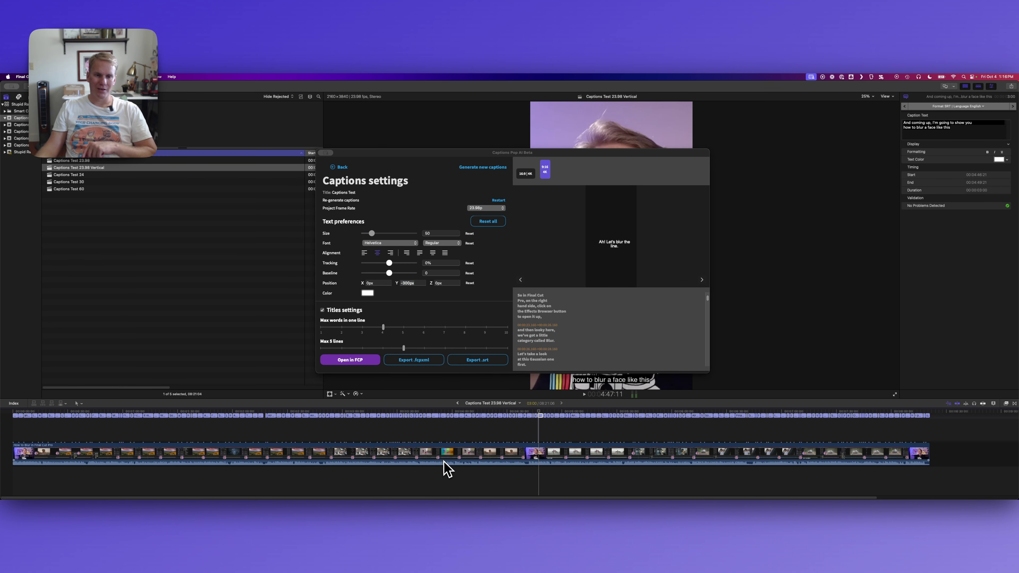